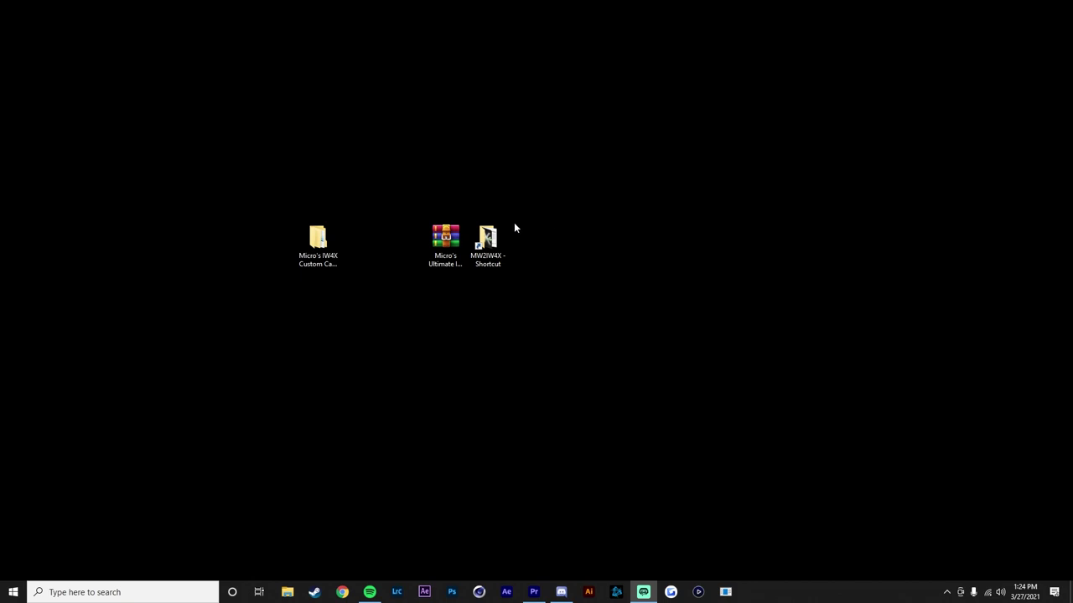
Open the Micro's Ultimate IW4x Camo Pack archive from the desktop
click(445, 249)
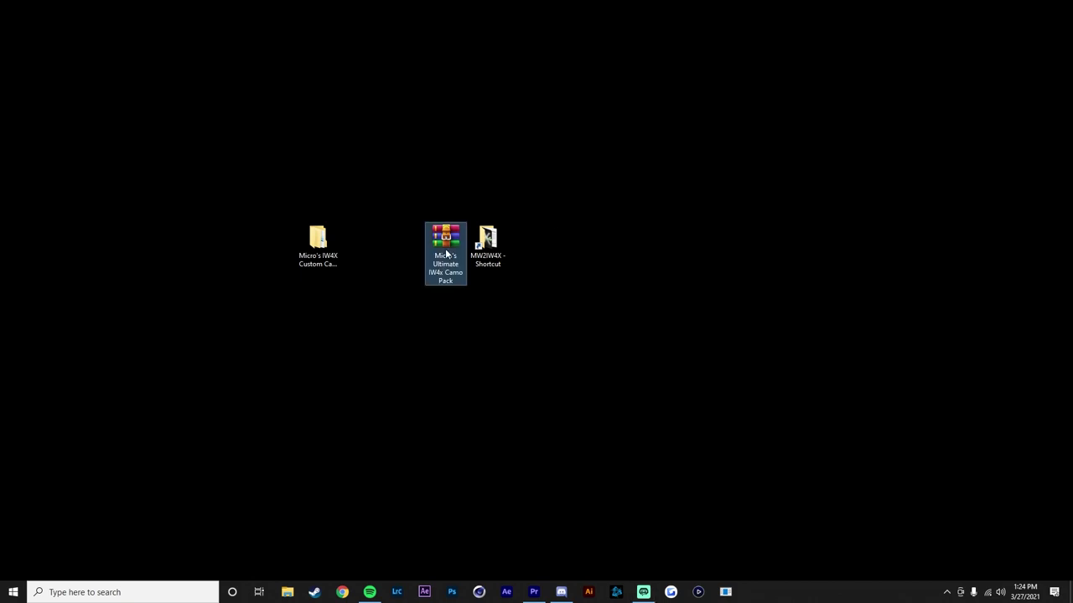
click(470, 317)
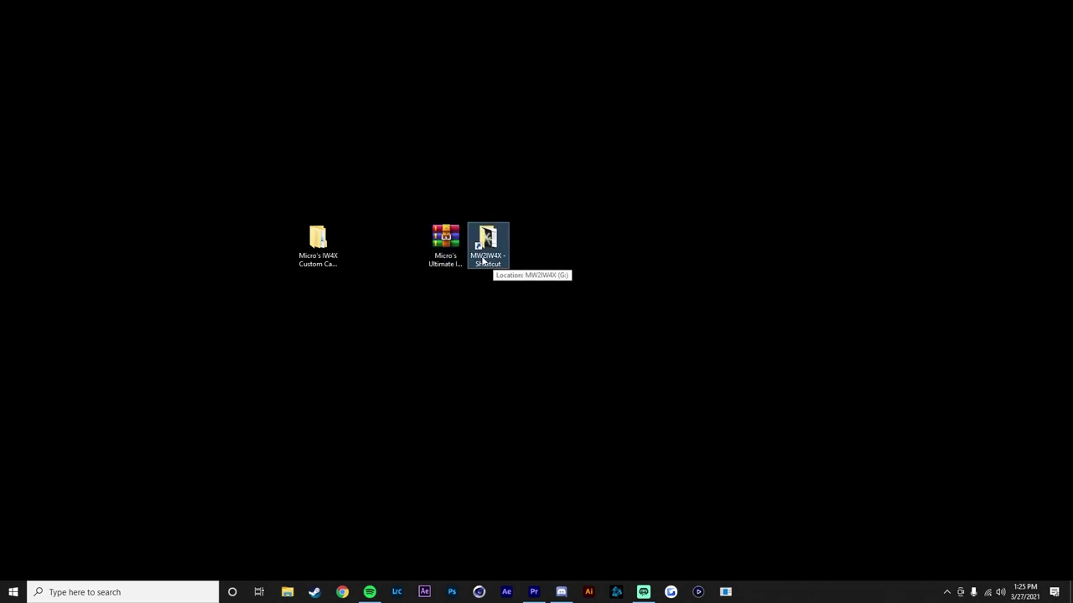
click(499, 267)
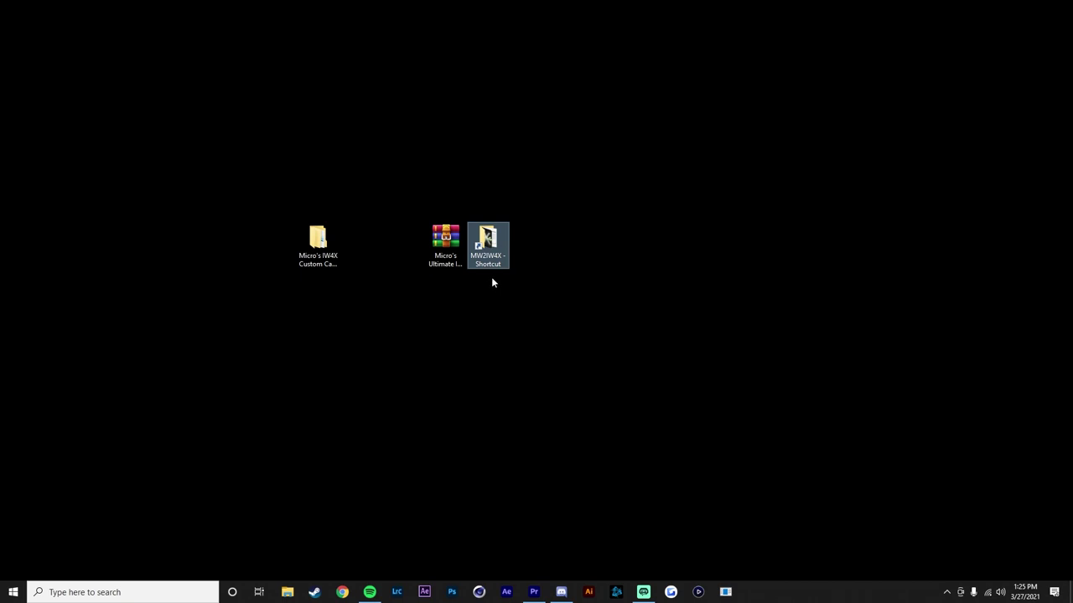
double_click(448, 258)
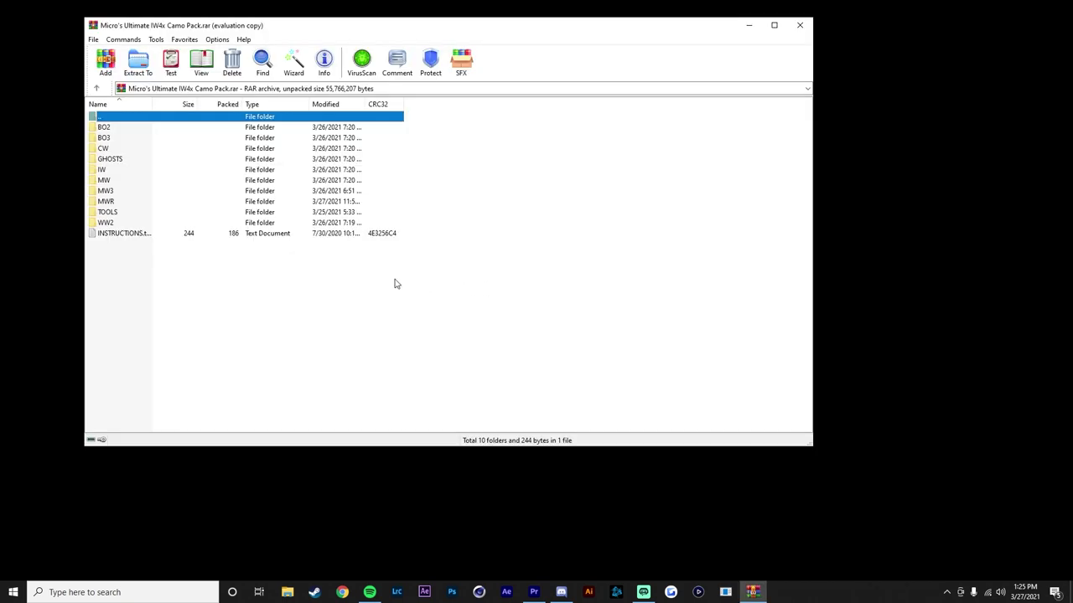
Read the userraw > images installation path in the archive's INSTRUCTIONS text file, and close the file
double_click(215, 235)
drag(392, 248, 311, 247)
click(339, 266)
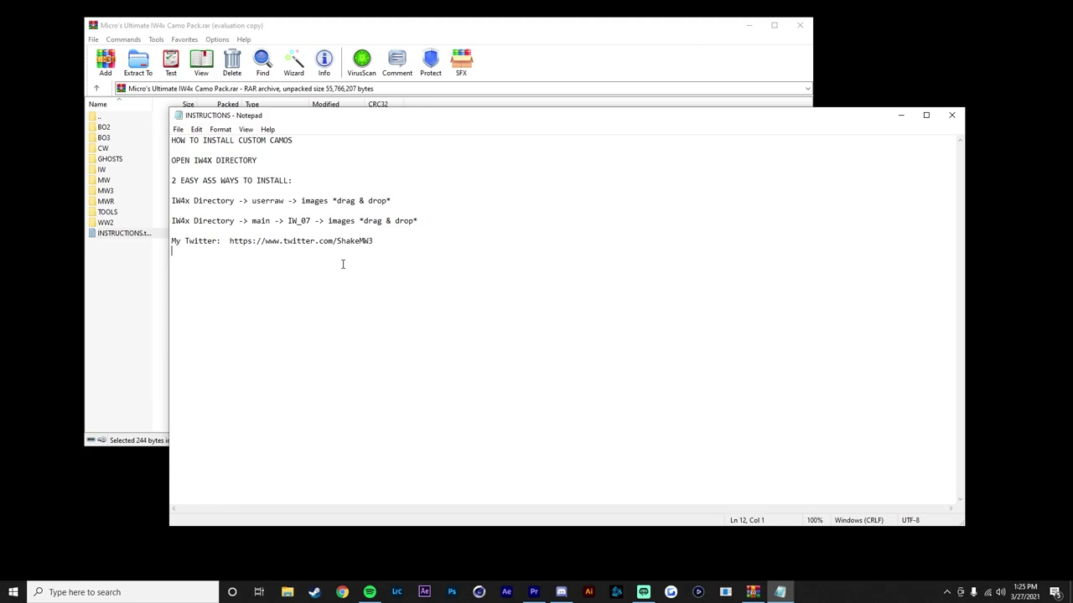
double_click(268, 201)
click(292, 201)
drag(250, 201, 284, 202)
click(278, 209)
drag(301, 201, 330, 201)
click(392, 284)
key(alt+F4)
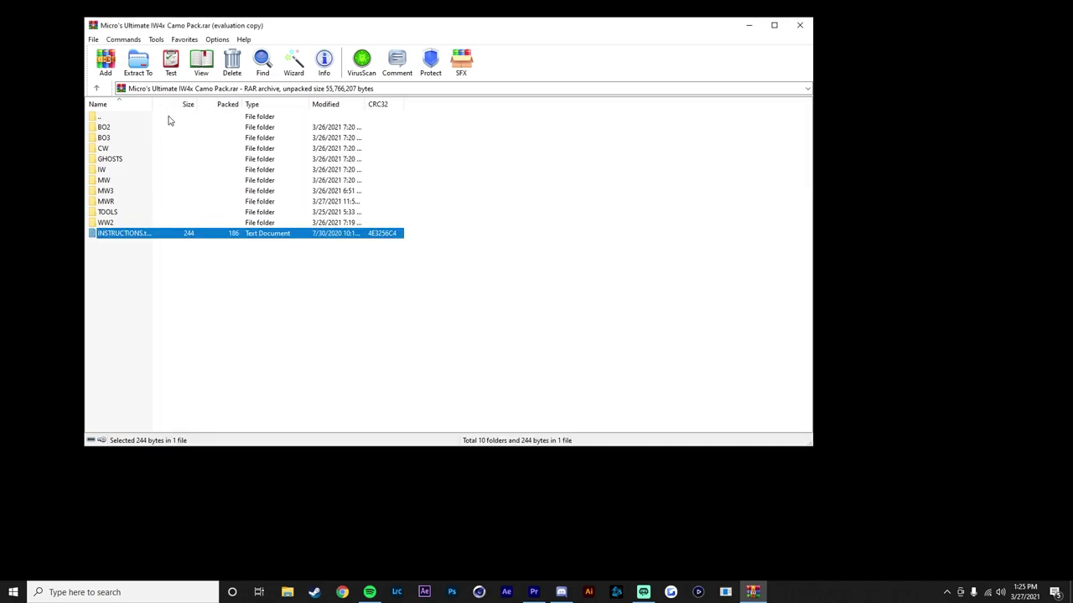
Examine the contents of the BO2, BO3 and CW folders in the archive and return to its root
double_click(156, 127)
scroll(282, 308, down, 1)
scroll(247, 360, up, 1)
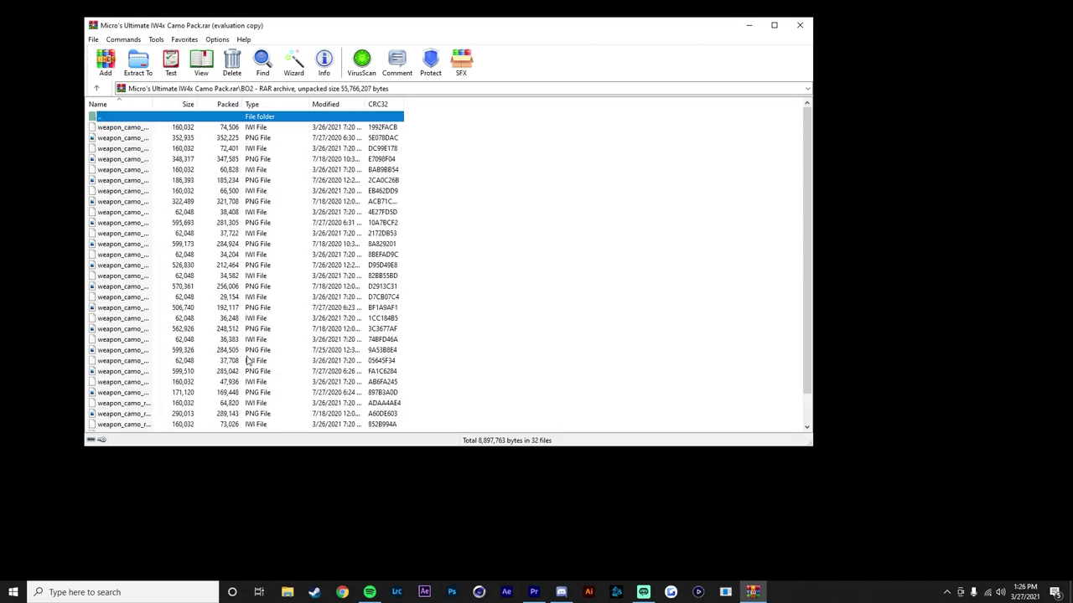
double_click(128, 117)
double_click(127, 139)
double_click(123, 119)
double_click(121, 149)
double_click(126, 119)
click(405, 264)
drag(258, 257, 156, 127)
Move the archive window aside and open the PACK folder inside Micro's IW4X Custom Camos
drag(278, 31, 576, 62)
key(ctrl+a)
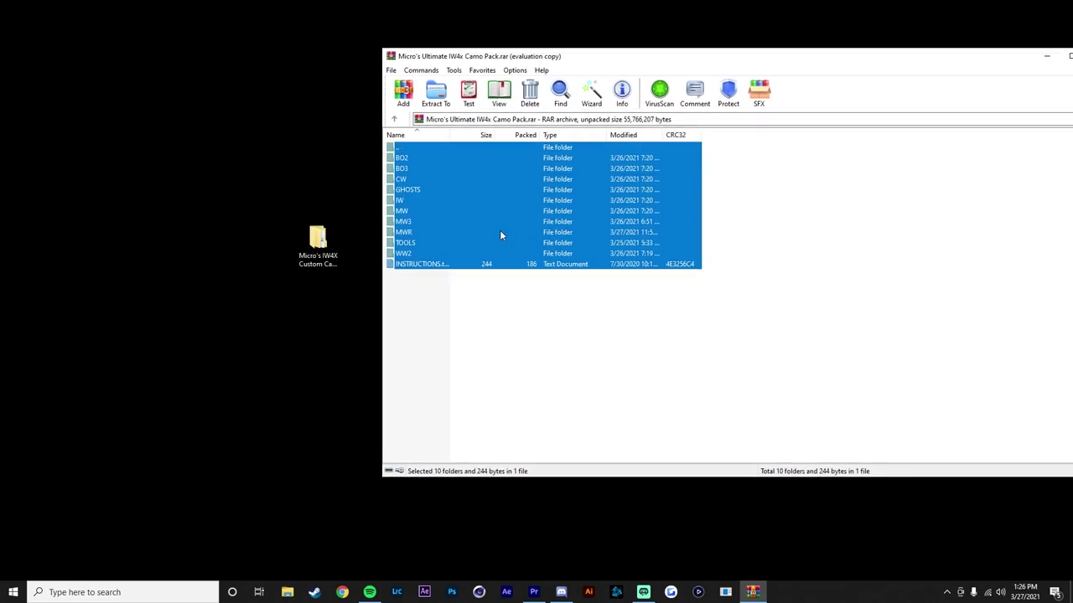
click(300, 306)
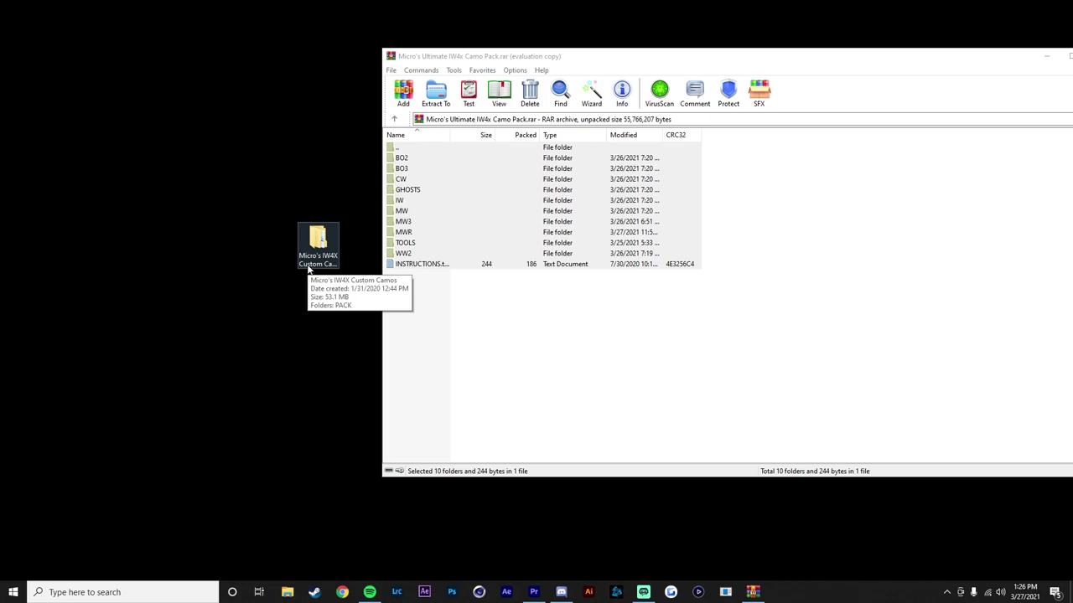
double_click(307, 267)
double_click(298, 175)
drag(562, 106, 427, 107)
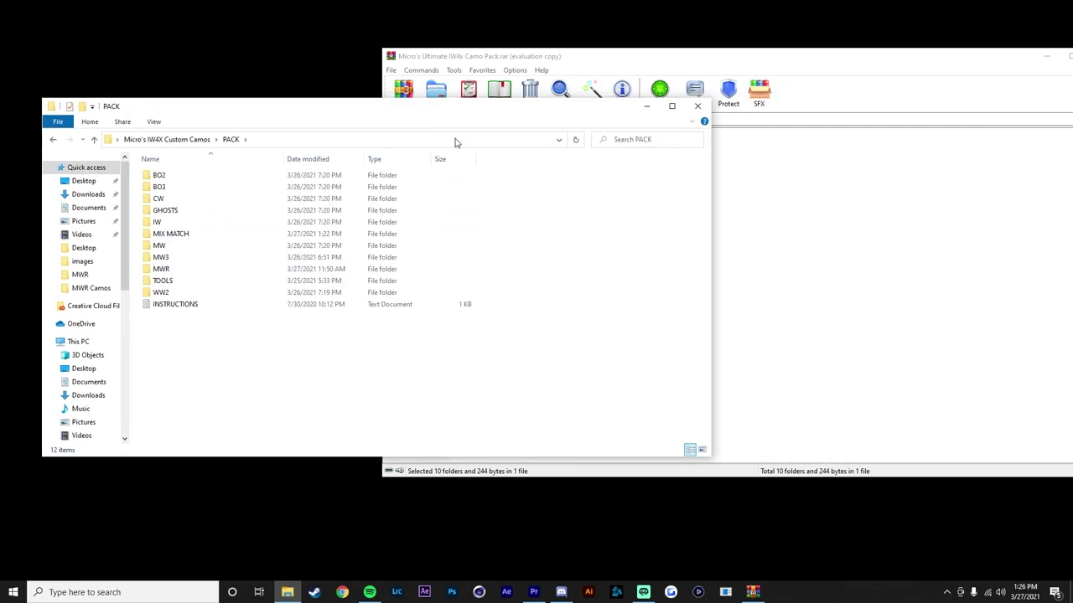
Try to extract all game folders and the INSTRUCTIONS file from the archive into a regular folder
click(735, 390)
drag(735, 391, 387, 152)
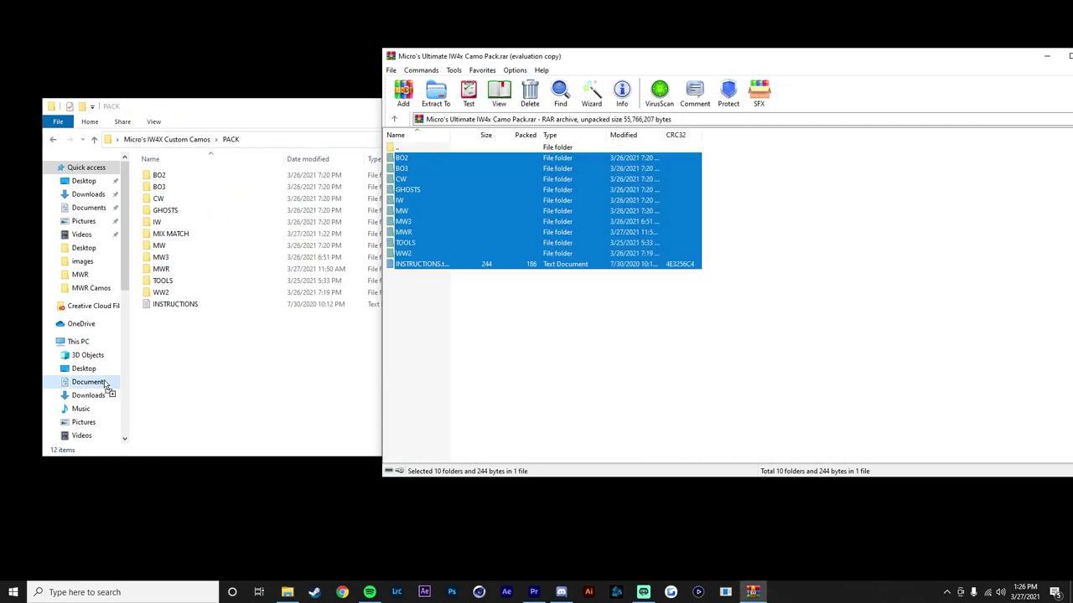
click(287, 378)
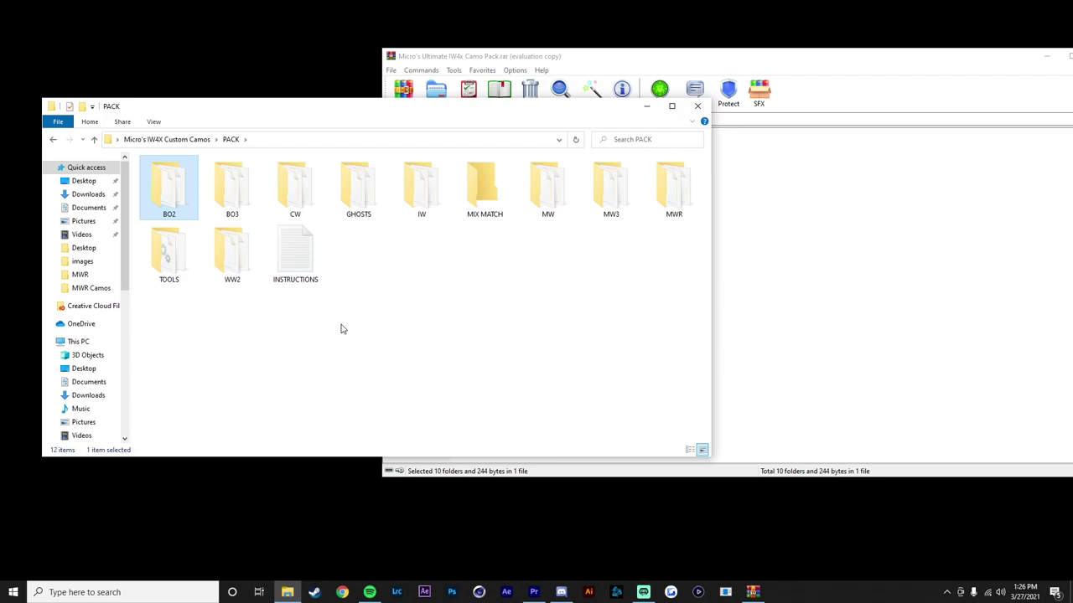
Display the contents of the PACK folder as large icons
right_click(426, 273)
right_click(368, 280)
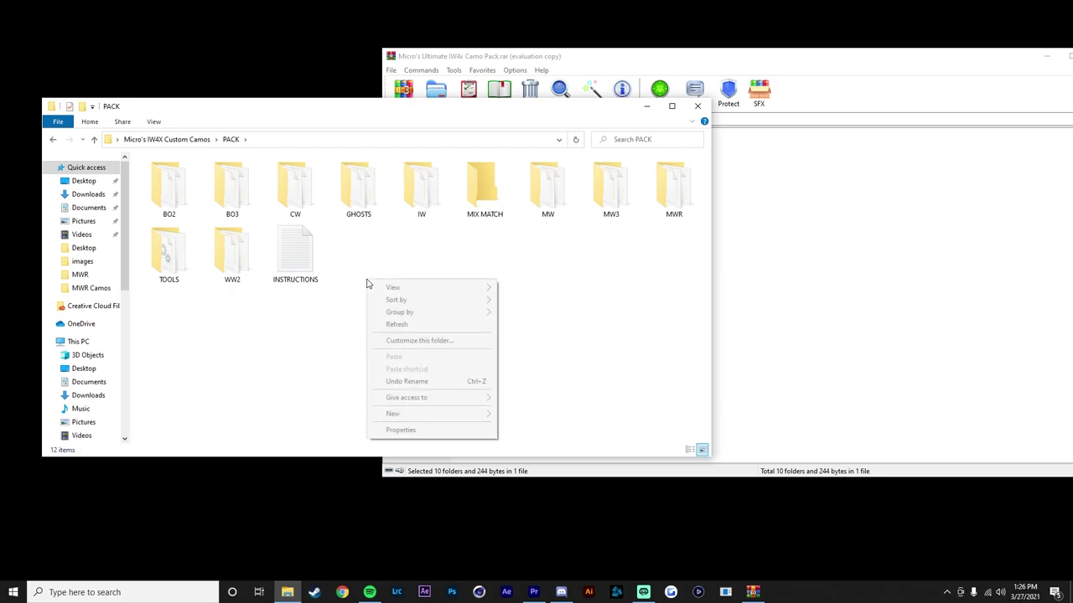
mouse_move(395, 287)
click(520, 300)
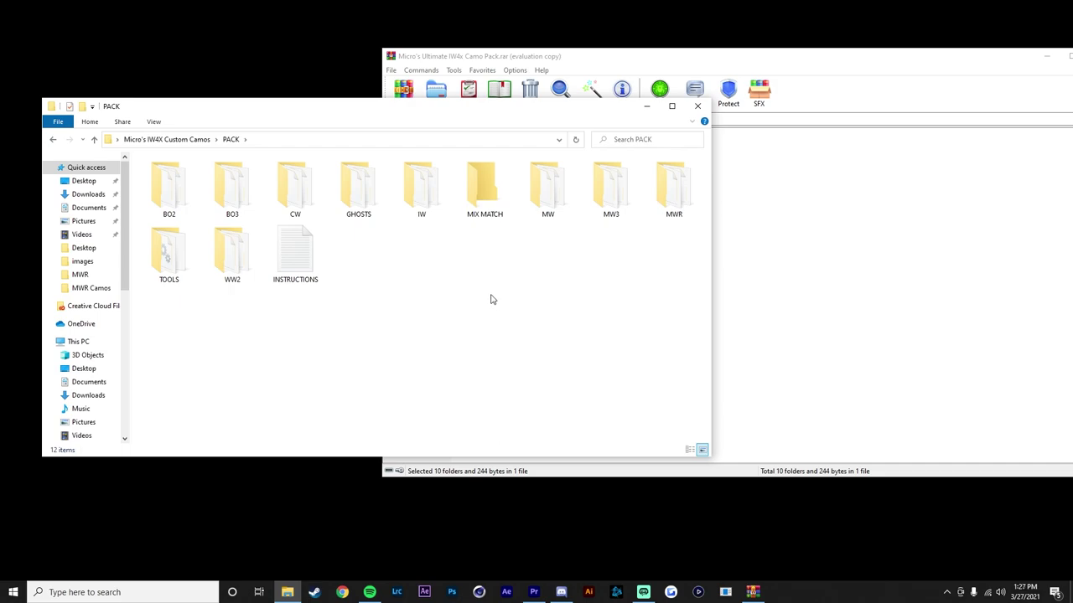
Bring up the MW2IW4X game folder and arrange the PACK window beside it
click(485, 201)
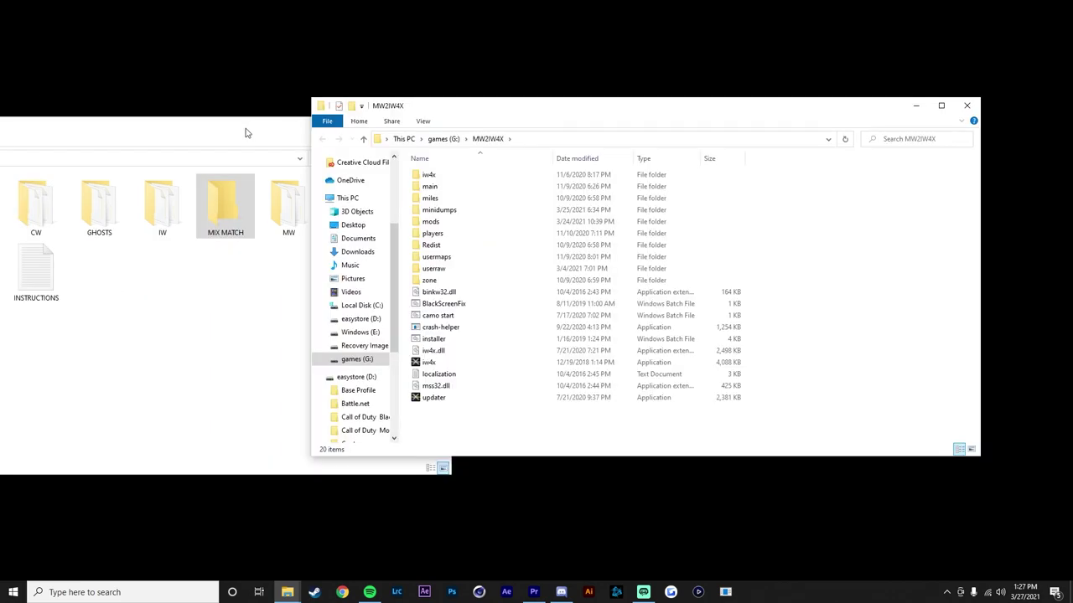
drag(244, 126, 407, 52)
click(677, 104)
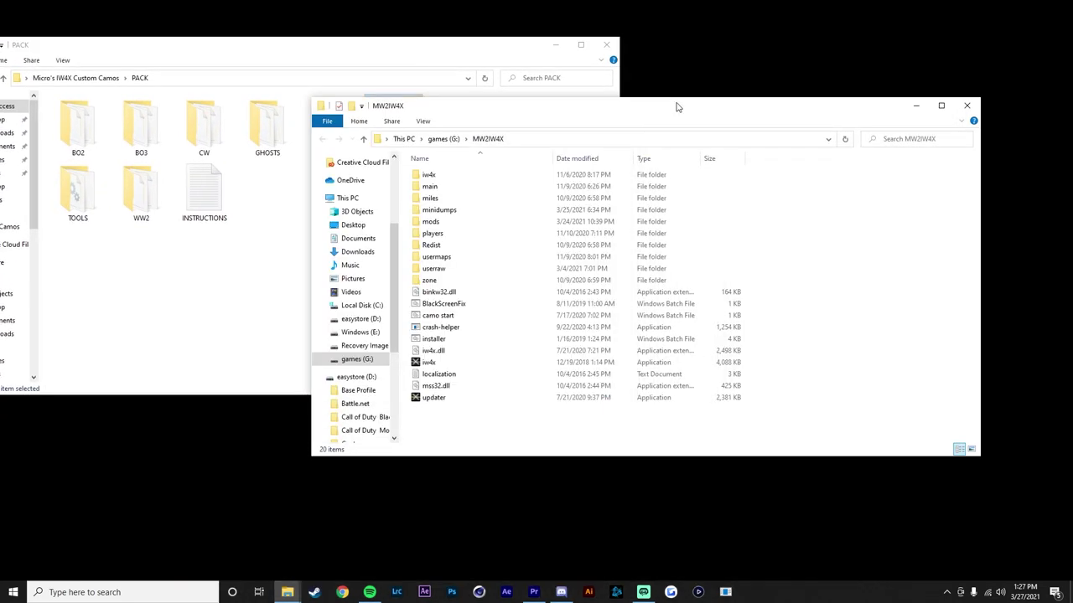
mouse_move(552, 432)
mouse_down()
mouse_move(470, 171)
mouse_move(452, 175)
mouse_move(543, 423)
mouse_up()
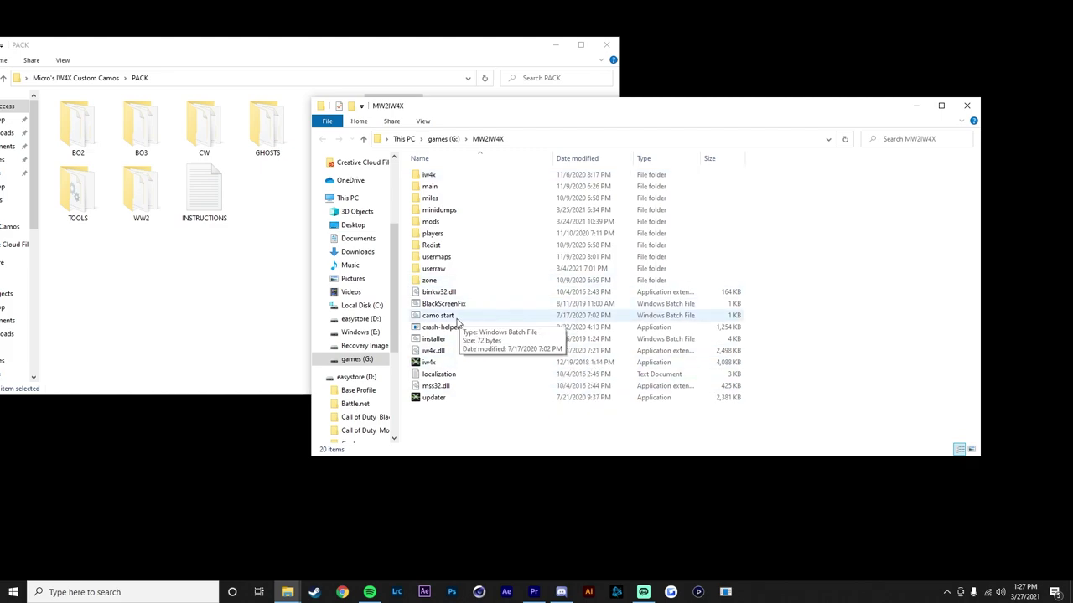
click(437, 295)
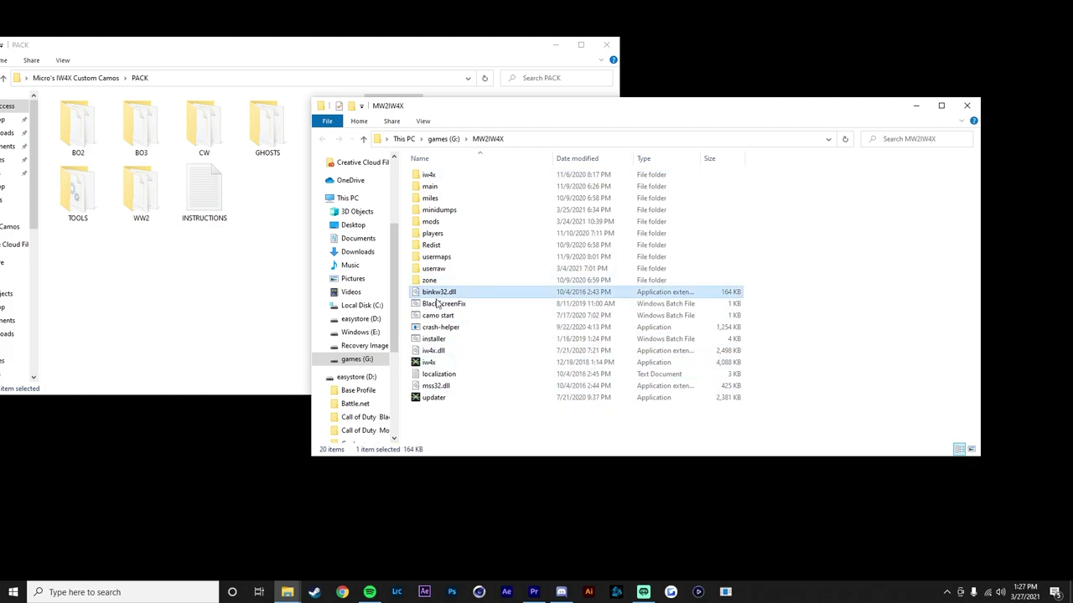
click(568, 431)
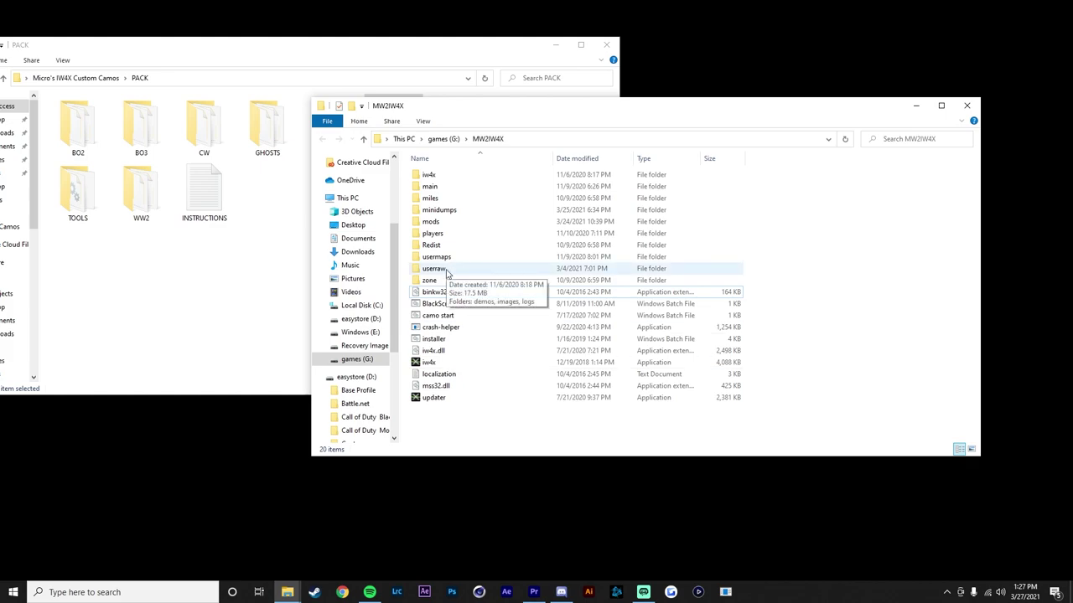
Open the userraw > images folder of MW2IW4X and position its window next to the PACK window
double_click(435, 269)
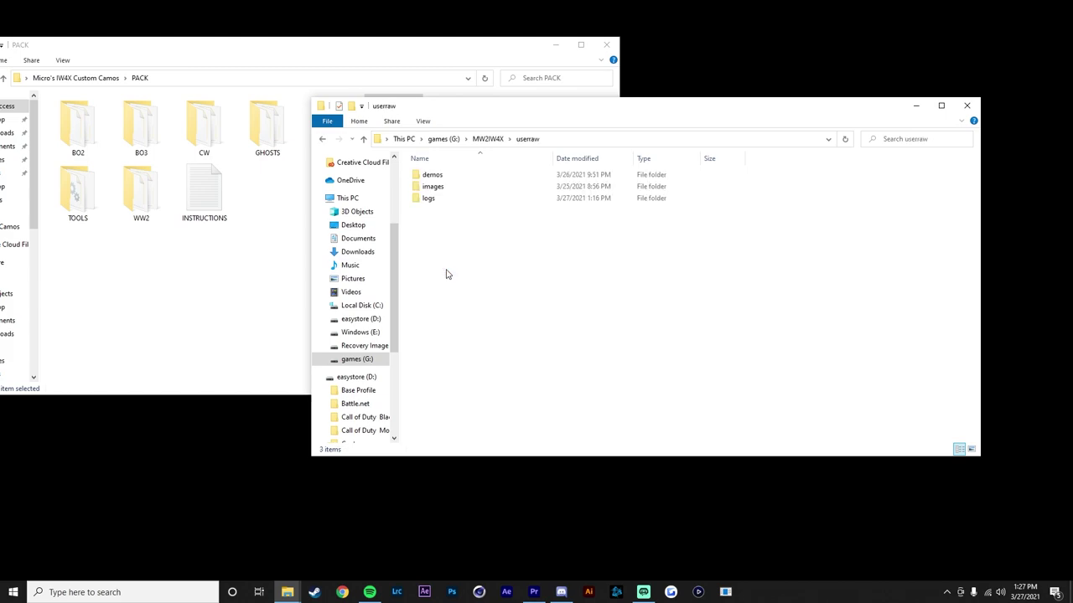
double_click(434, 186)
drag(502, 106, 629, 99)
click(326, 288)
drag(434, 53, 513, 52)
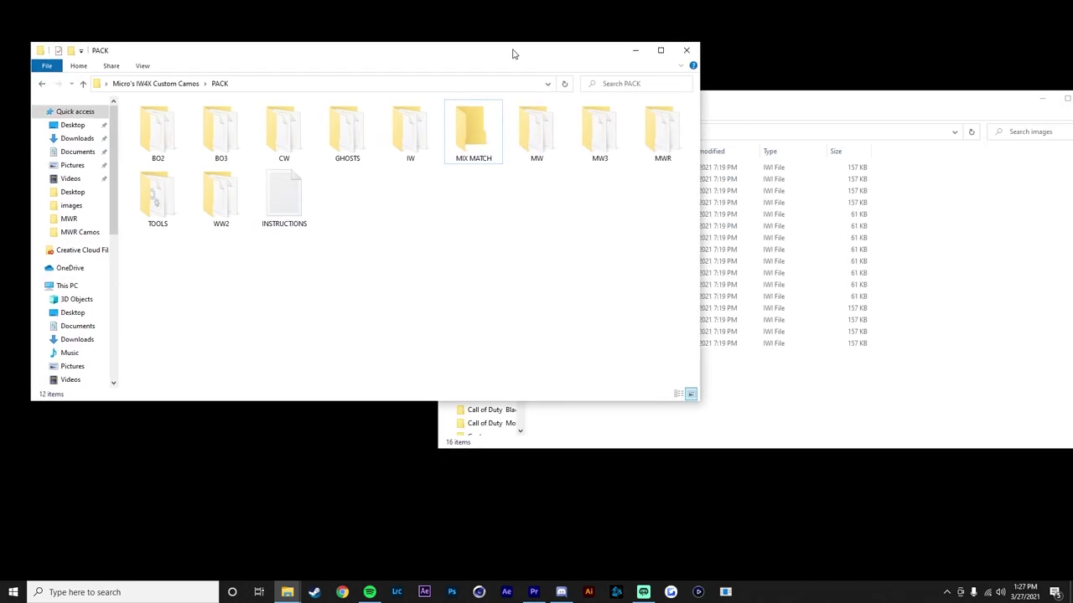
Open the MW folder of the camo pack and display its files as large icons
double_click(534, 134)
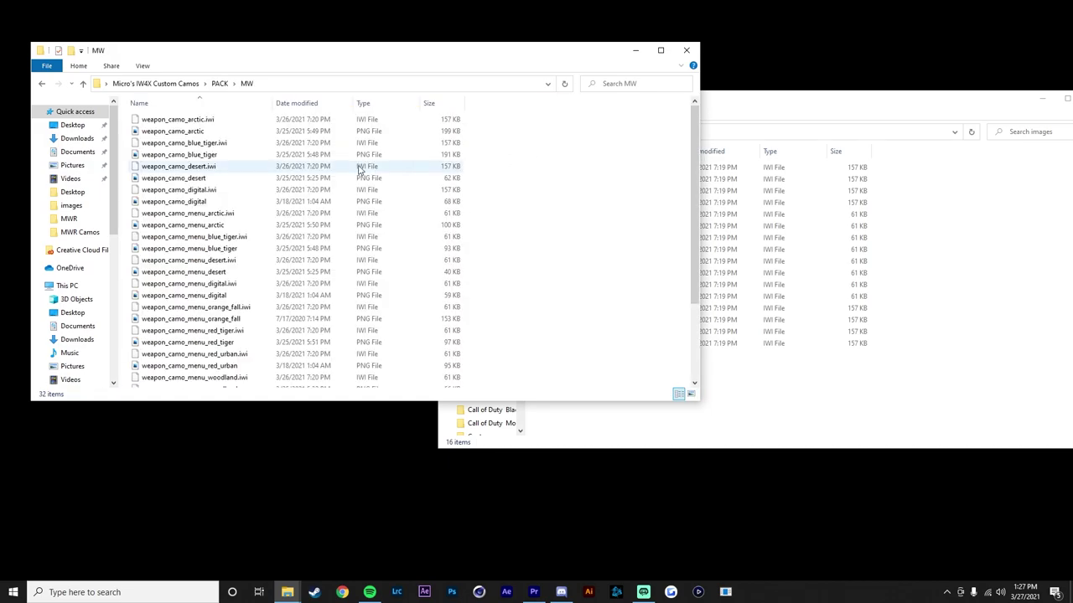
click(223, 84)
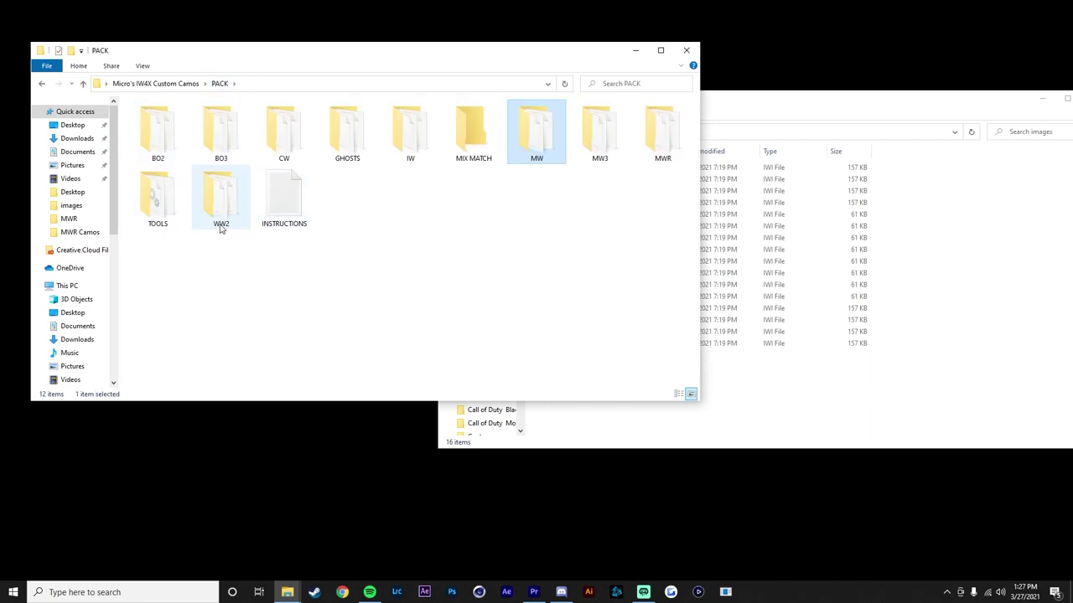
double_click(520, 126)
right_click(537, 193)
mouse_move(537, 193)
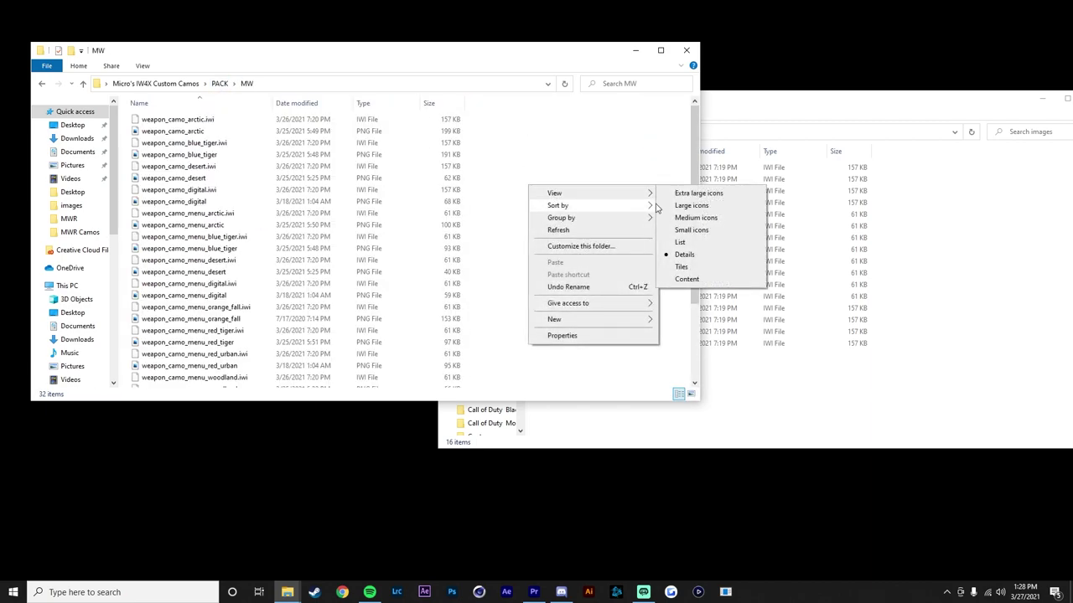
click(695, 205)
Copy all 16 IWI files from the MW folder into the userraw images folder, replacing the existing files
click(155, 149)
ctrl+click(219, 214)
ctrl+click(282, 134)
ctrl+click(343, 212)
ctrl+click(405, 134)
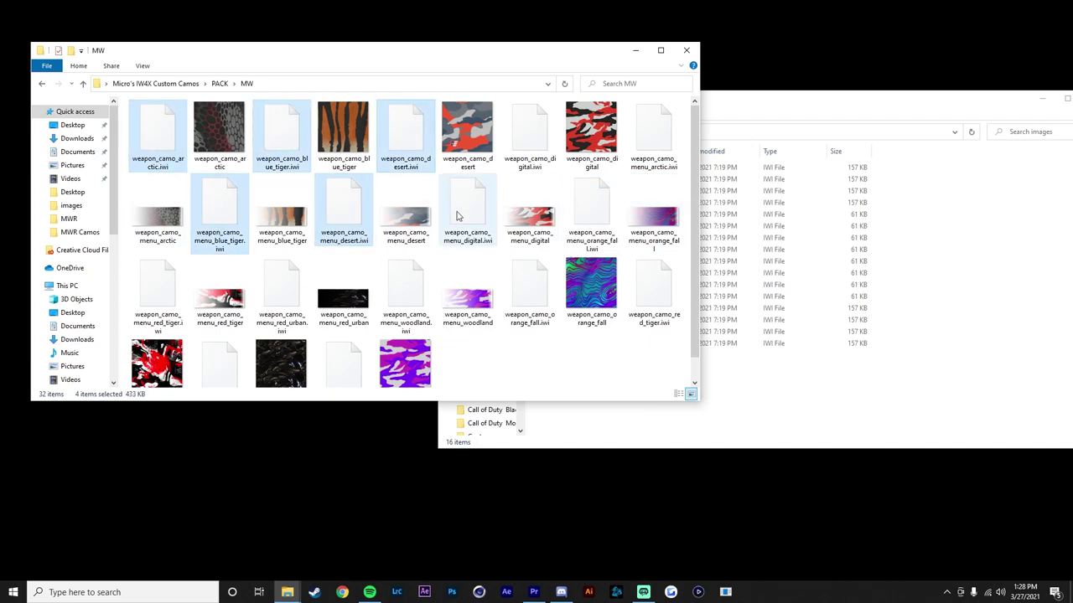
ctrl+click(459, 214)
ctrl+click(530, 134)
ctrl+click(592, 214)
ctrl+click(653, 134)
ctrl+click(654, 289)
ctrl+click(530, 290)
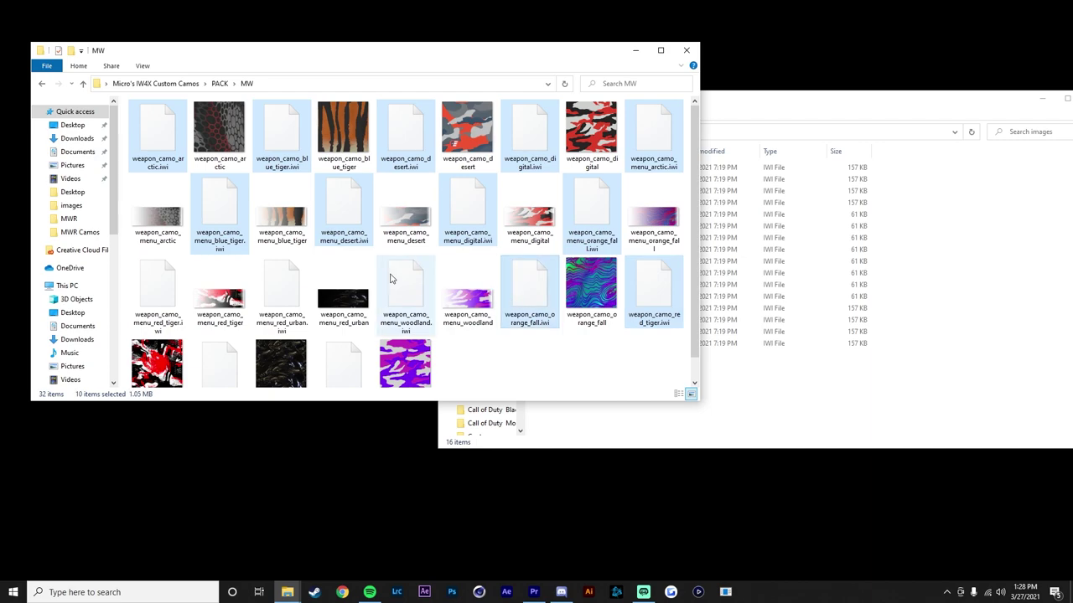
ctrl+click(394, 281)
ctrl+click(343, 345)
ctrl+click(282, 270)
ctrl+click(223, 347)
ctrl+click(165, 277)
drag(178, 290, 728, 402)
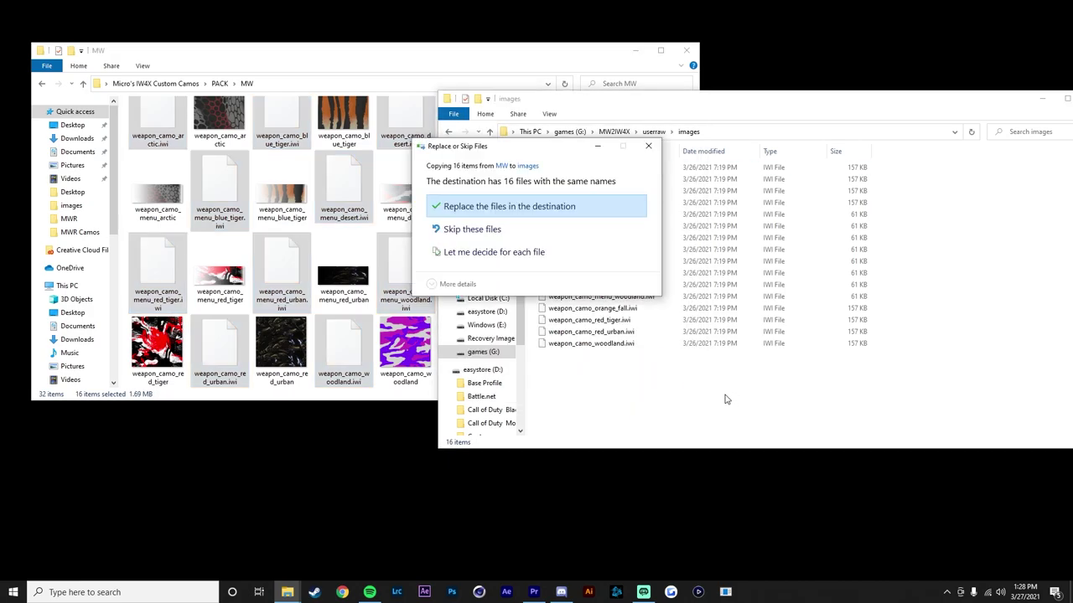
click(519, 209)
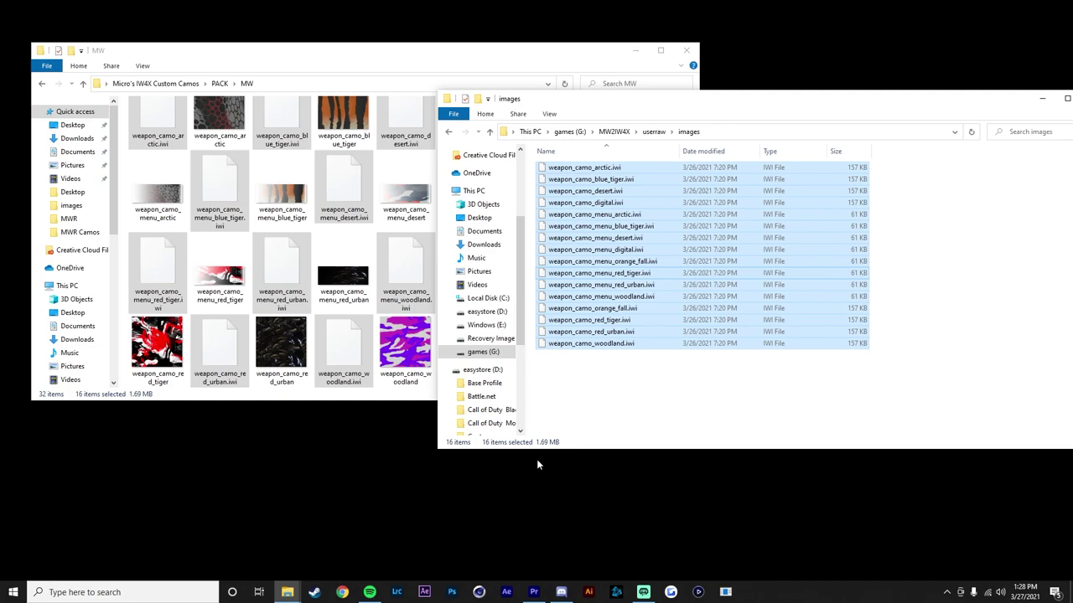
Look through the MW camo previews and the copied IWI files in the images folder
click(342, 352)
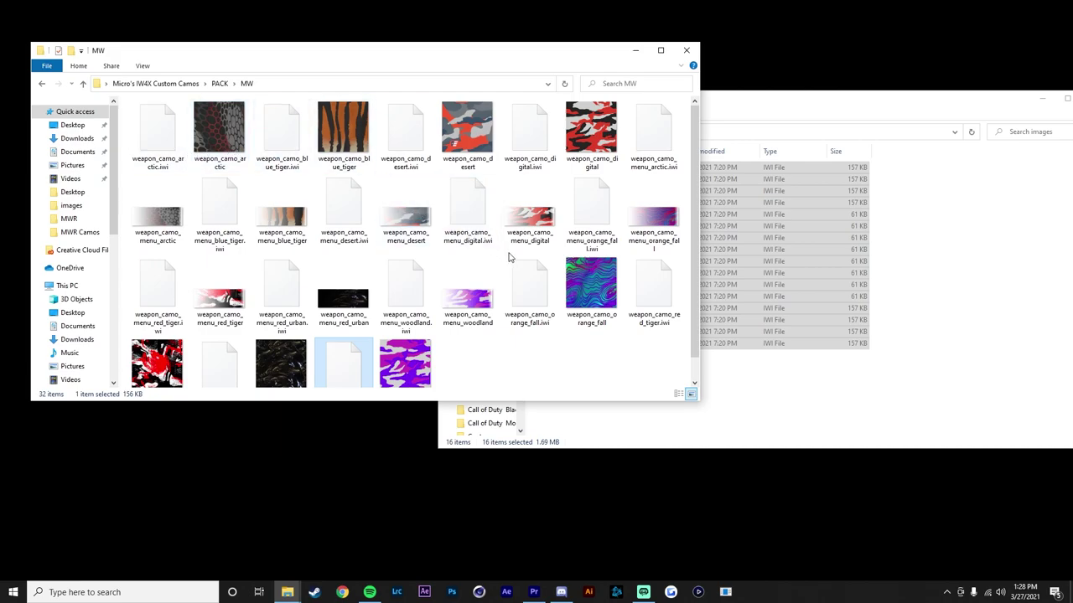
scroll(434, 279, down, 1)
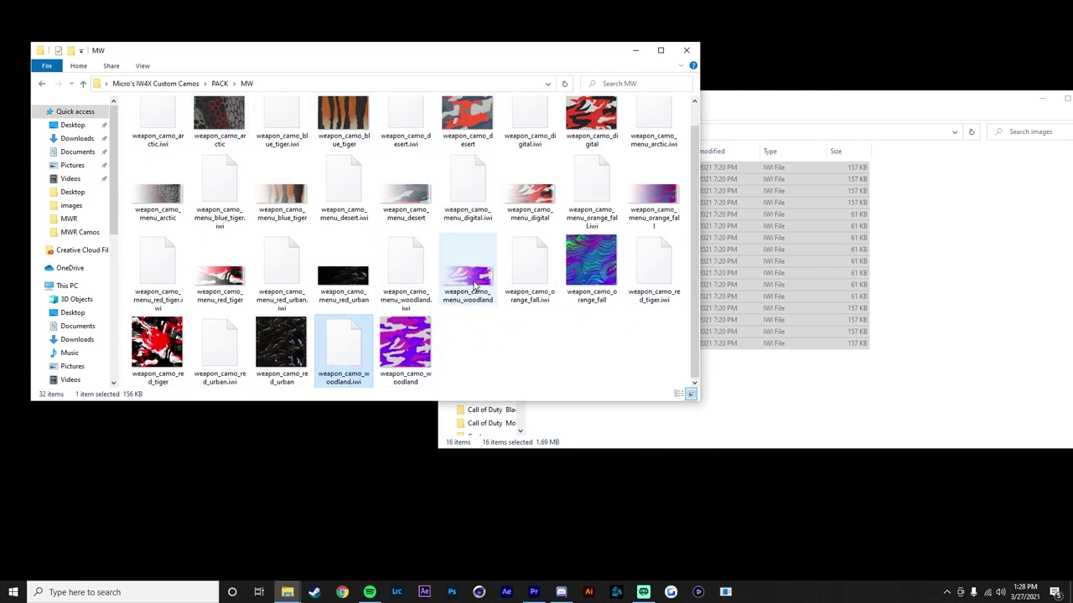
scroll(434, 285, up, 1)
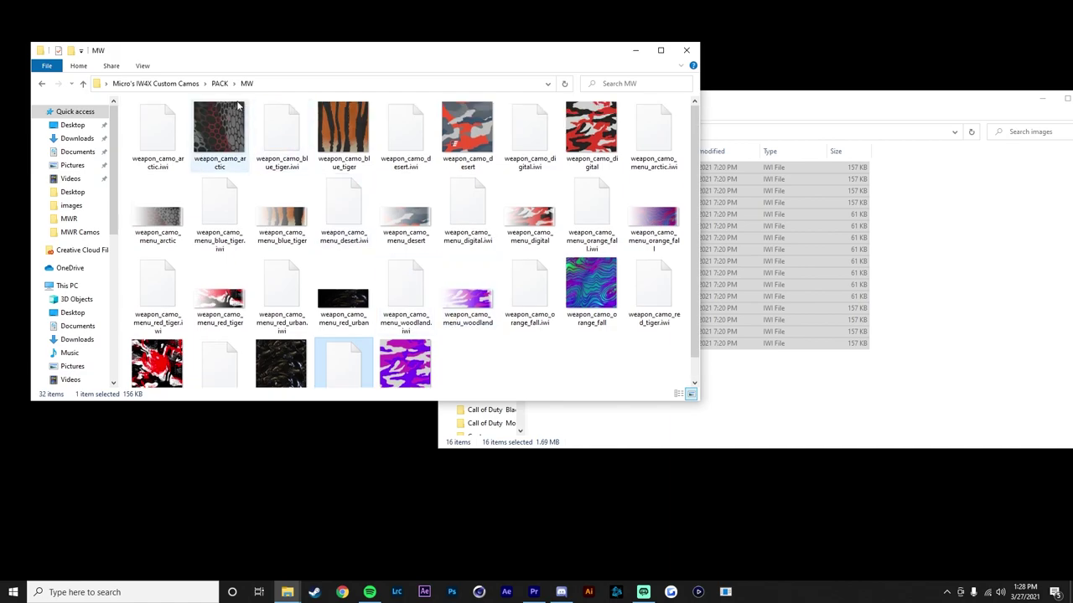
click(742, 373)
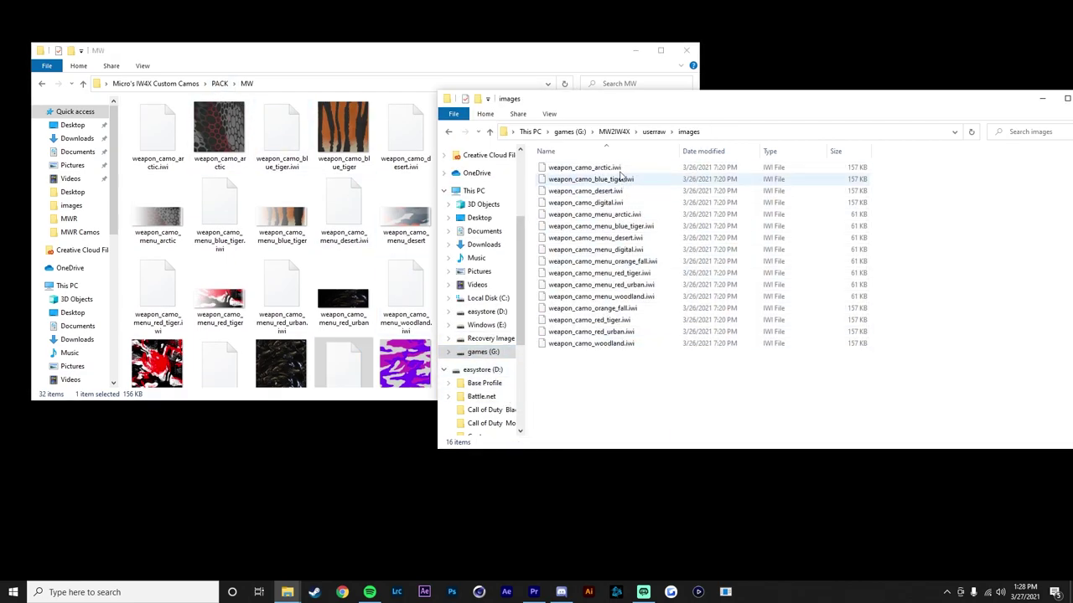
Return to the MW2IW4X folder and launch the iw4x application
click(614, 132)
click(574, 356)
double_click(574, 356)
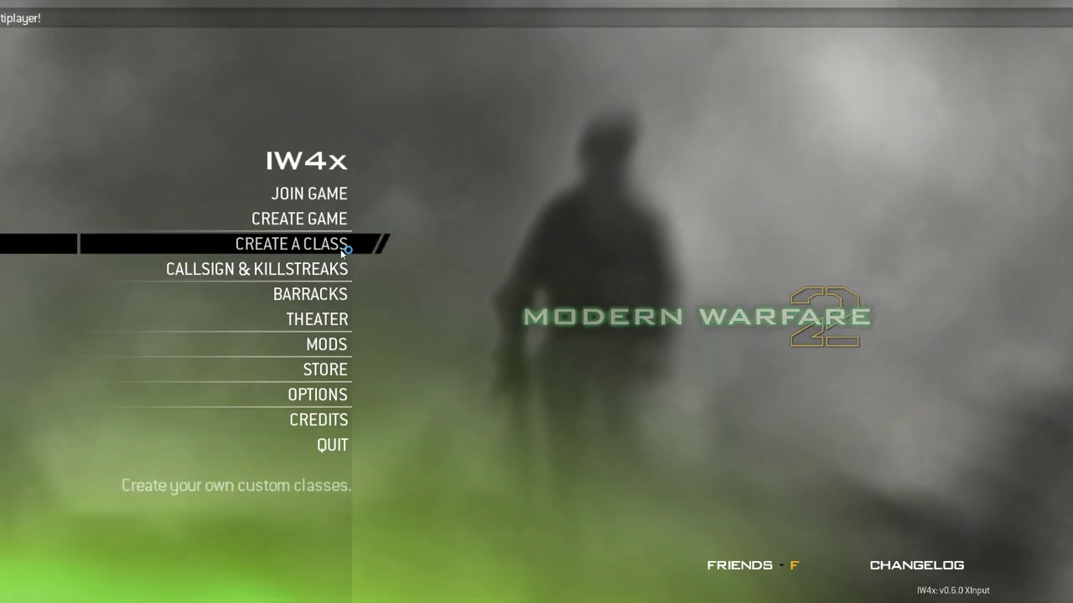
Open Custom Class 1 for editing and choose the Intervention sniper rifle with the FMJ attachment to check its camos
click(343, 245)
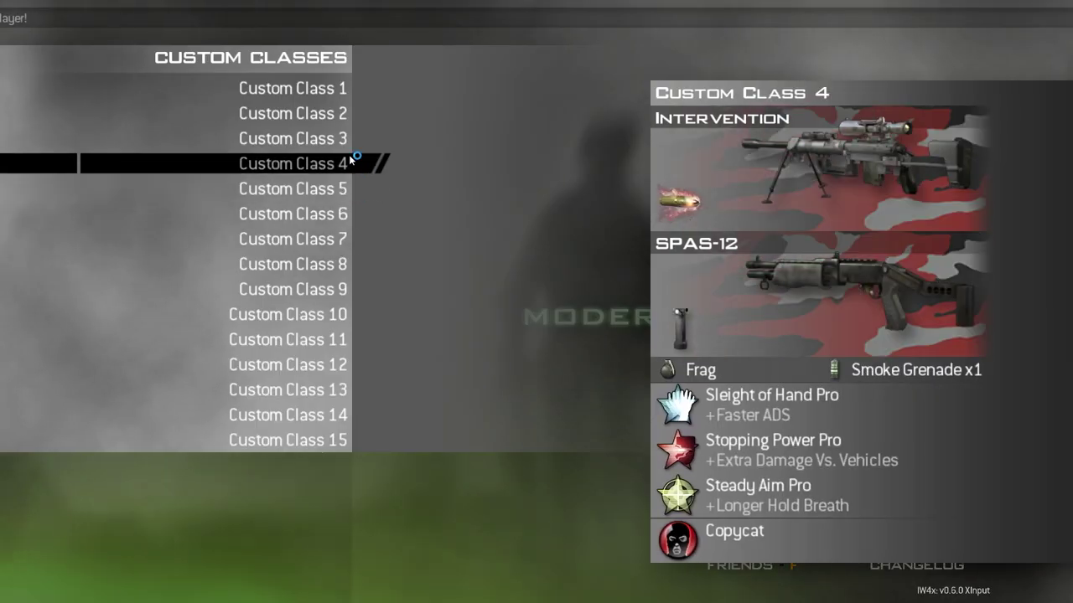
click(338, 99)
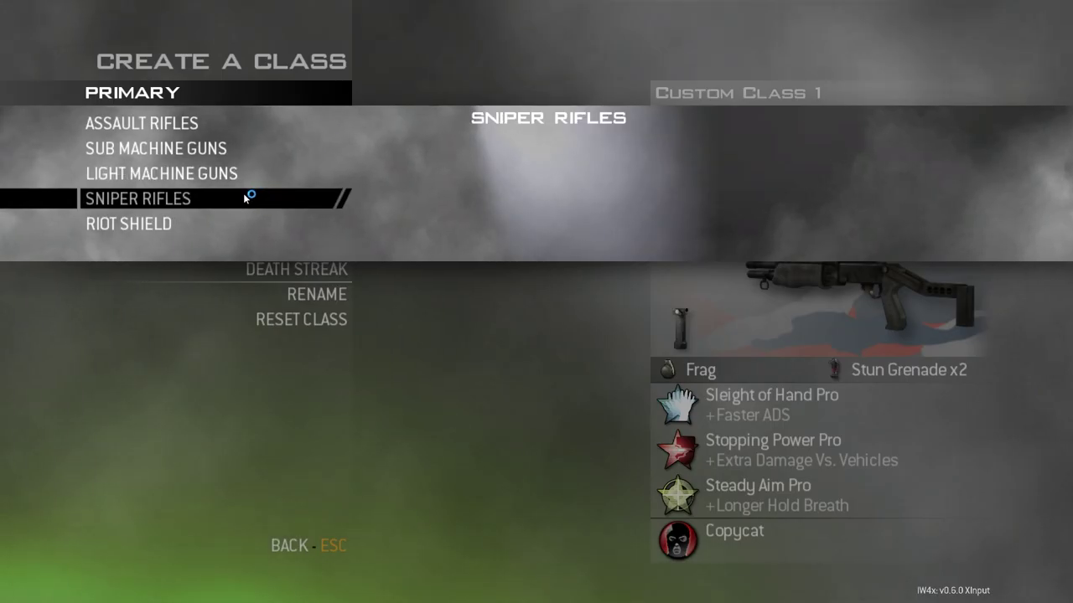
click(249, 196)
click(154, 162)
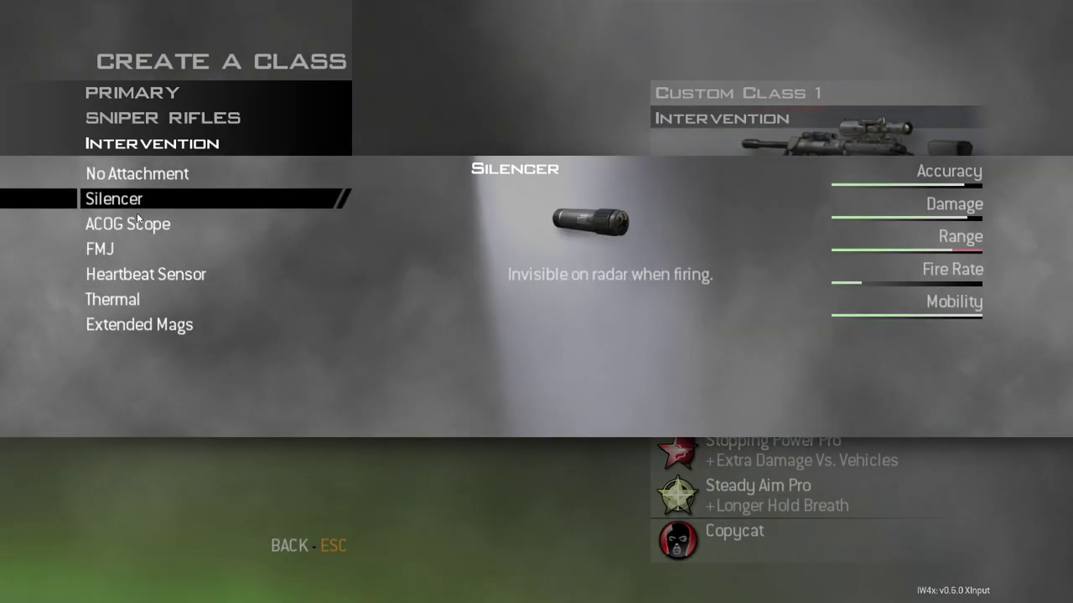
click(139, 248)
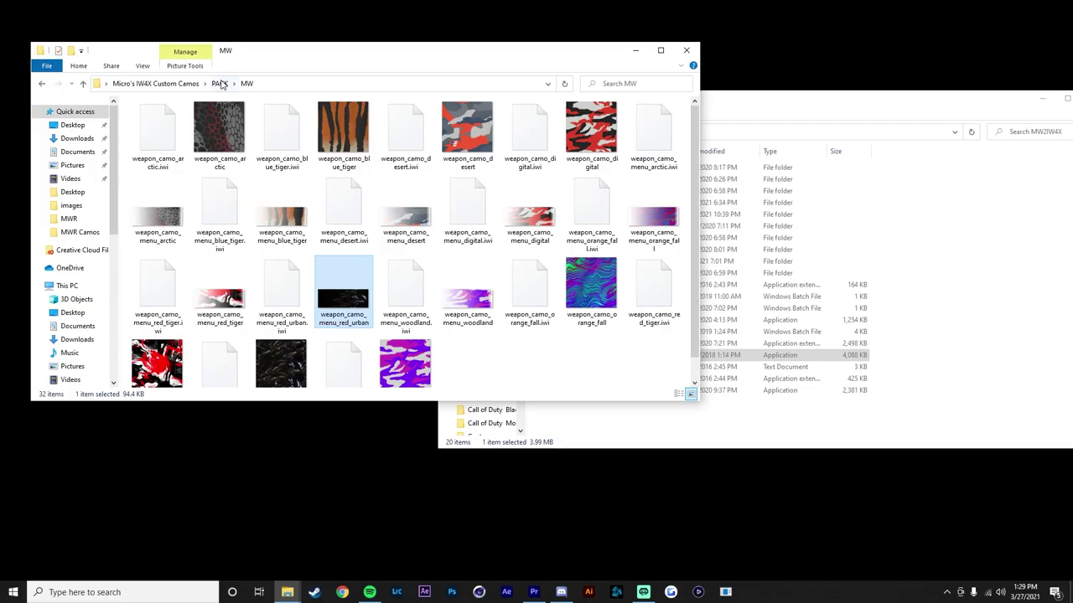
Look through the MW3, WW2 and BO3 folders of the camo pack and return to the PACK folder
click(219, 83)
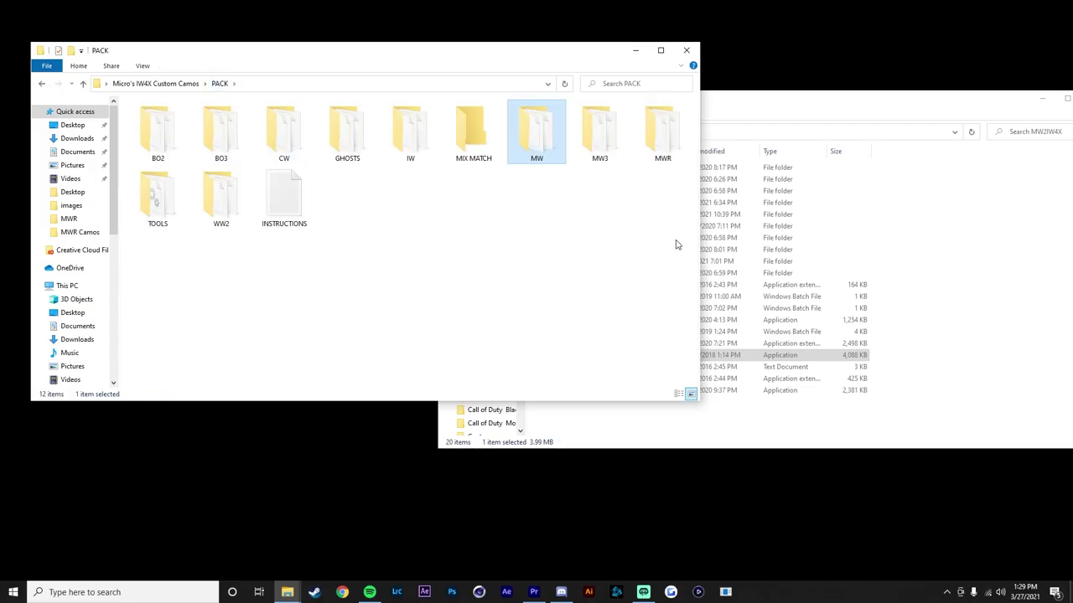
double_click(586, 152)
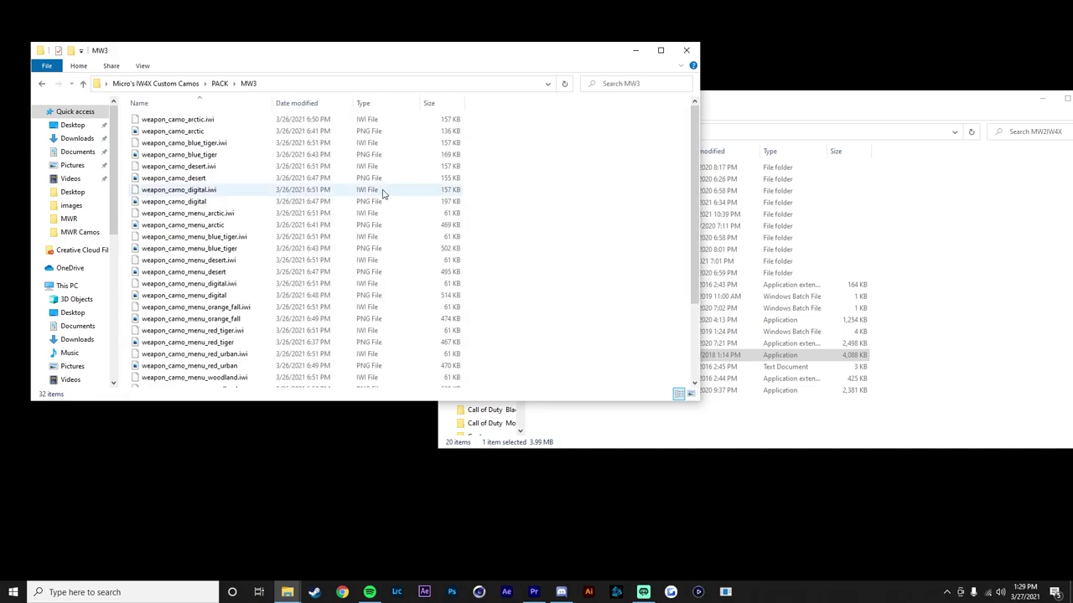
click(220, 83)
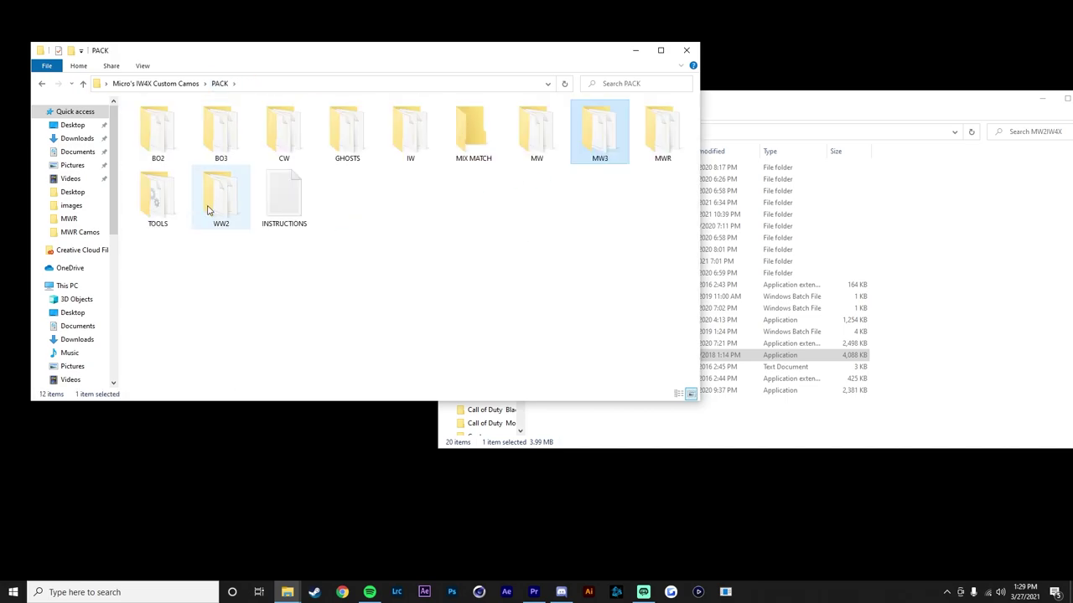
double_click(222, 193)
click(219, 85)
double_click(220, 130)
click(220, 84)
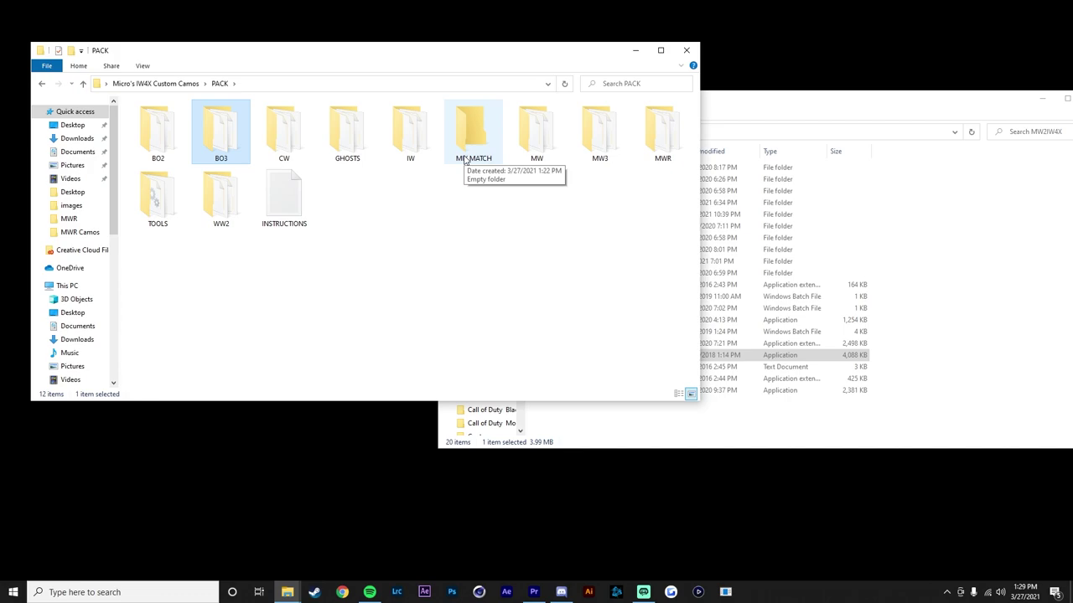
Open the IW folder of the camo pack and display its files as large icons
double_click(410, 130)
right_click(545, 215)
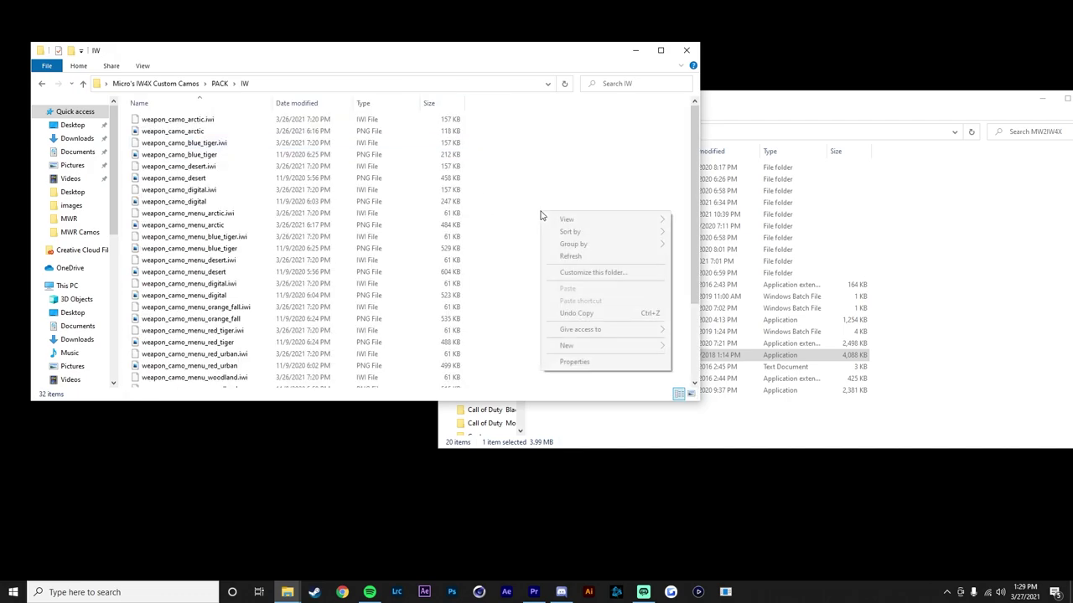
click(720, 233)
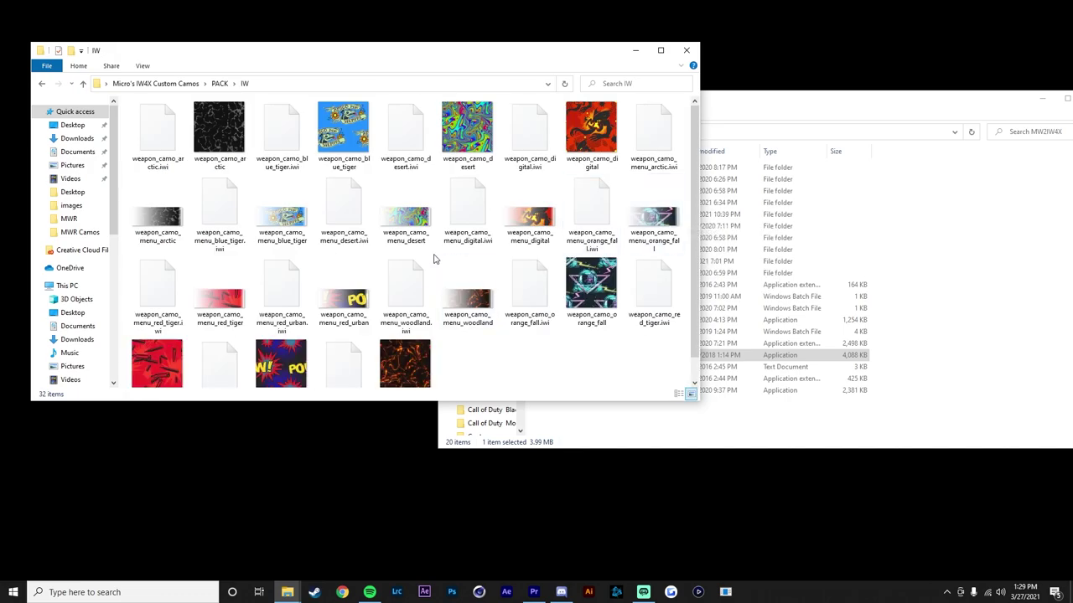
Copy the four IW arctic files, weapon_camo_arctic and weapon_camo_menu_arctic as IWI and PNG, into the MIX MATCH folder
click(230, 132)
click(164, 211)
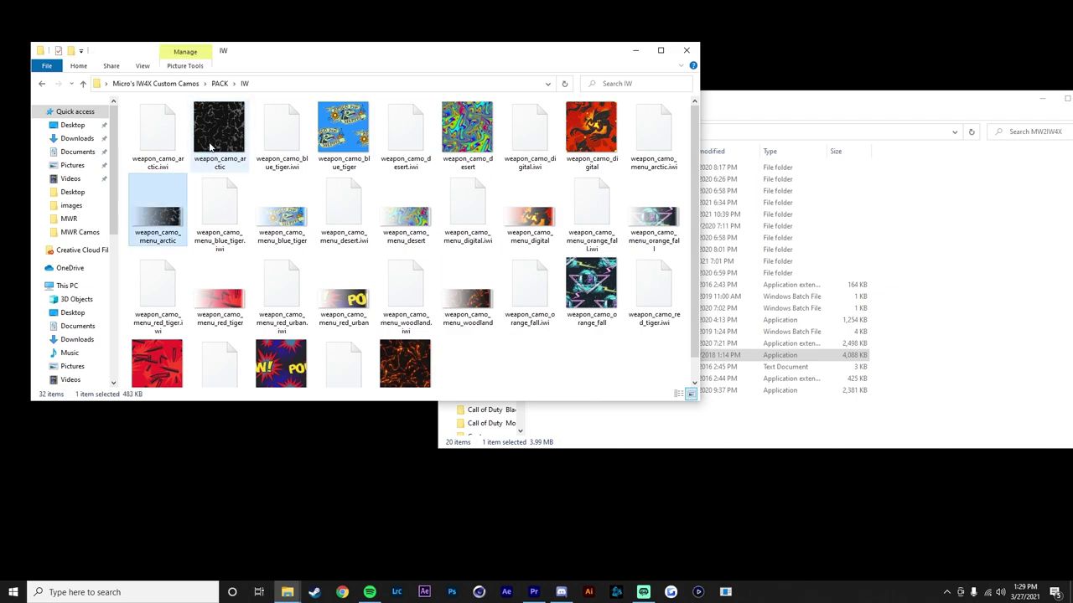
ctrl+click(164, 140)
ctrl+click(219, 134)
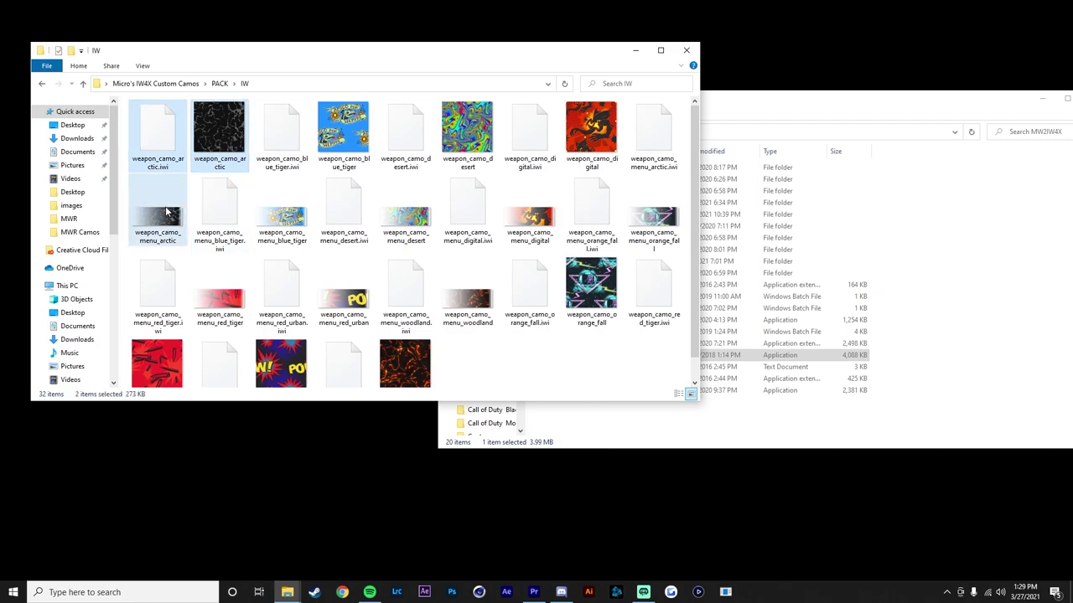
ctrl+click(654, 134)
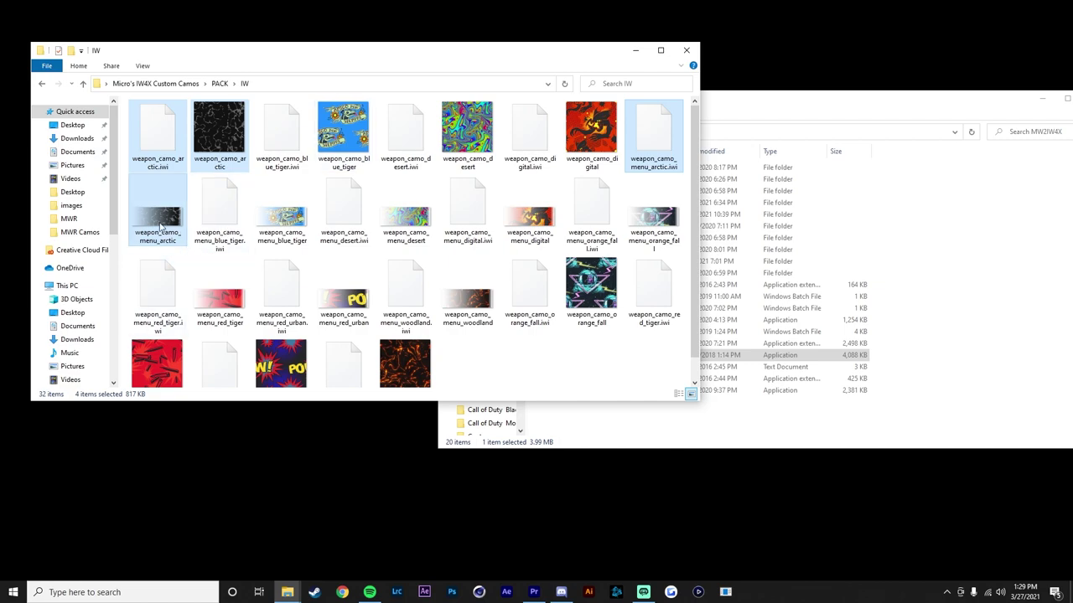
mouse_move(220, 134)
mouse_down()
mouse_move(220, 105)
mouse_move(216, 133)
mouse_up()
click(221, 83)
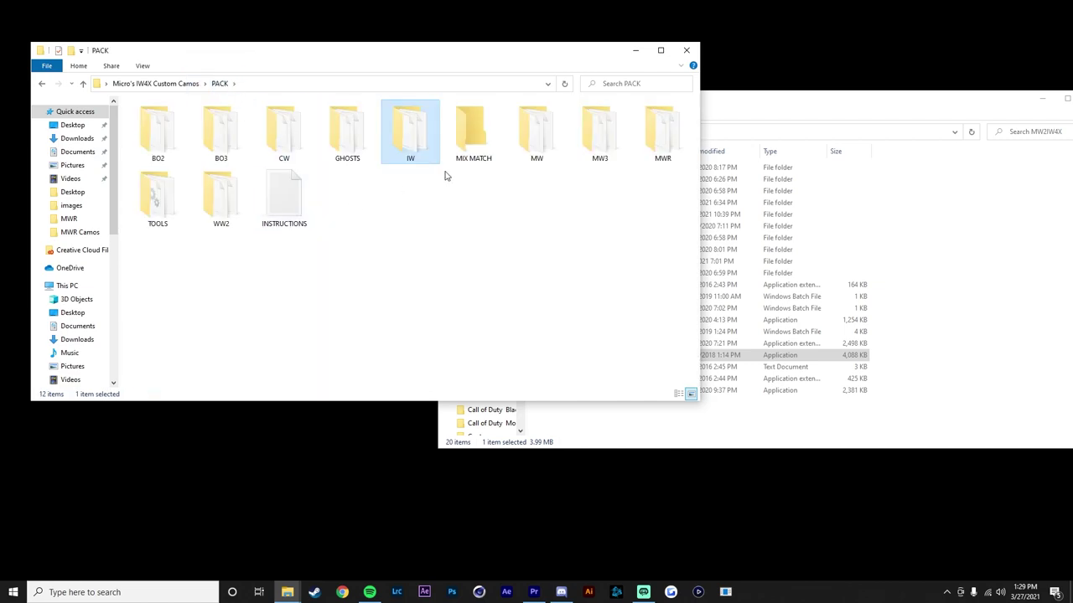
double_click(474, 134)
Open the WW2 folder of the camo pack and display its files as large icons
key(alt+Left)
key(alt+Left)
click(225, 162)
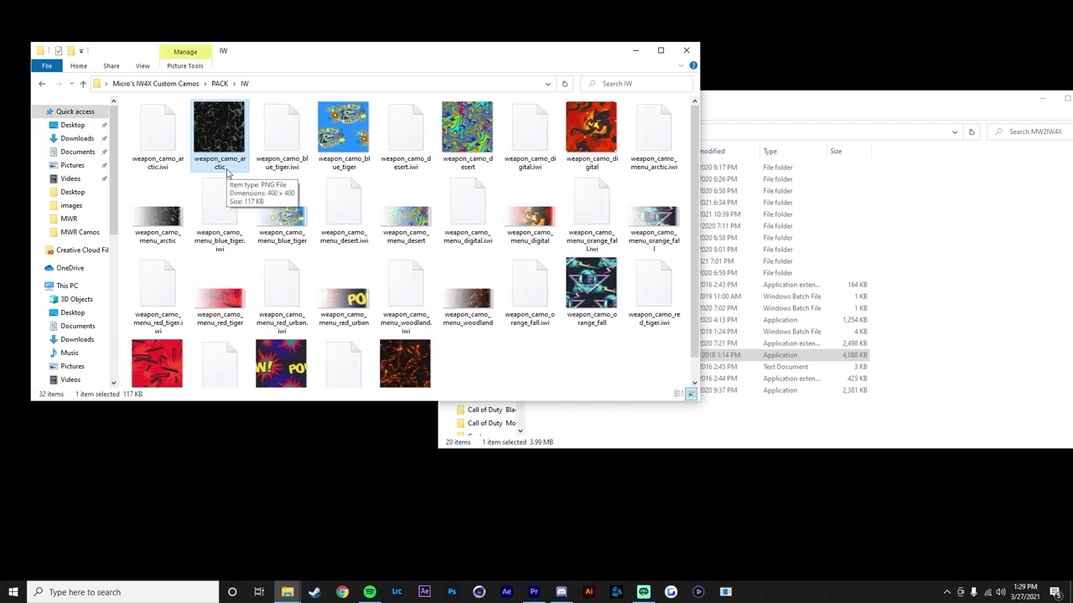
click(220, 84)
double_click(216, 182)
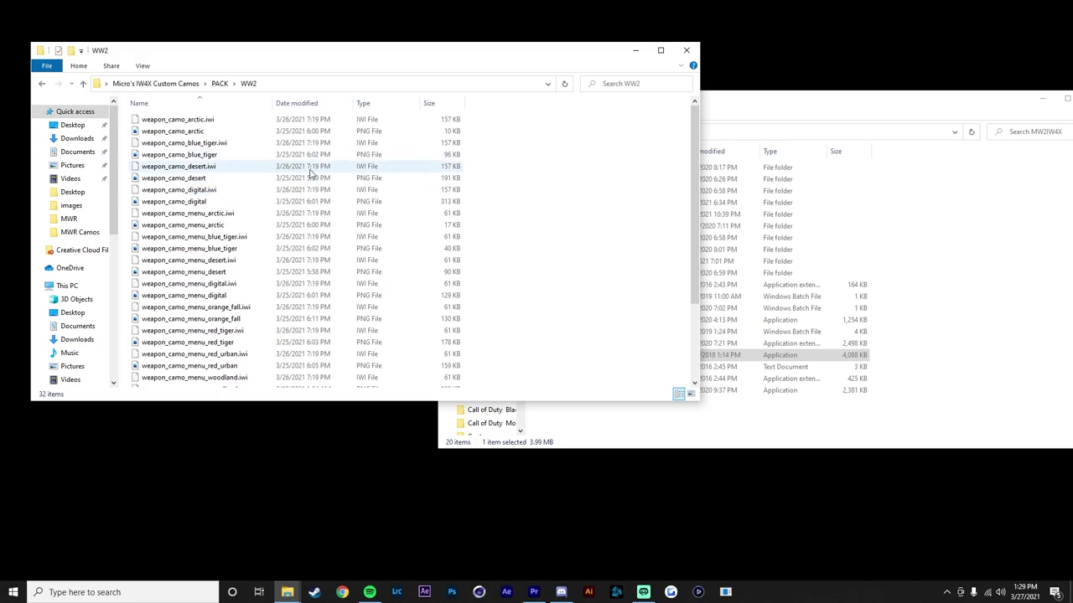
right_click(560, 188)
mouse_move(577, 193)
click(704, 209)
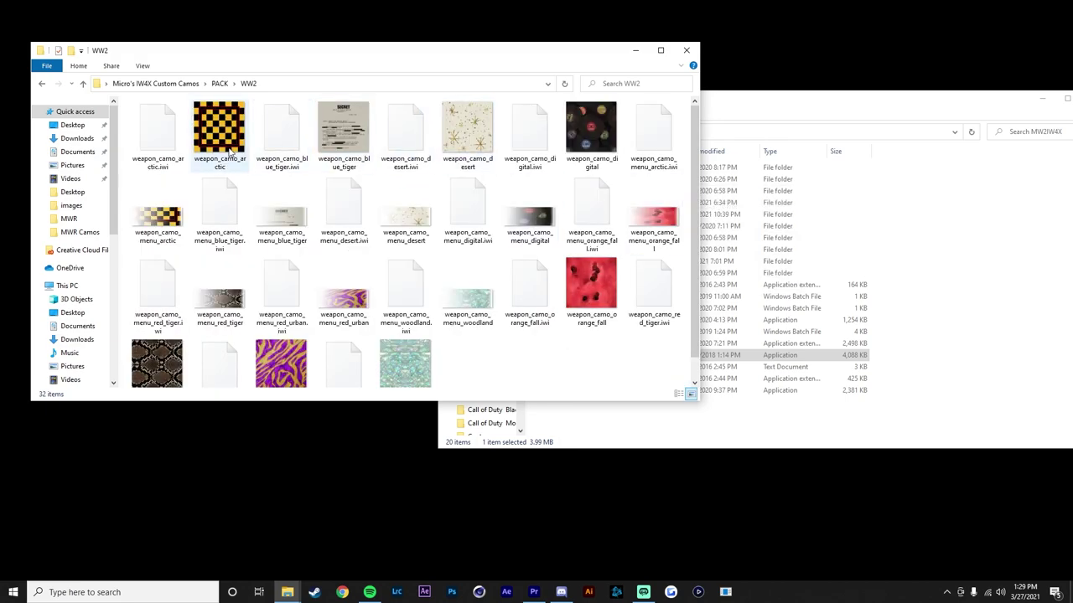
Select and copy the WW2 weapon_camo_arctic and weapon_camo_menu_arctic files, both IWI and PNG
click(233, 151)
click(172, 155)
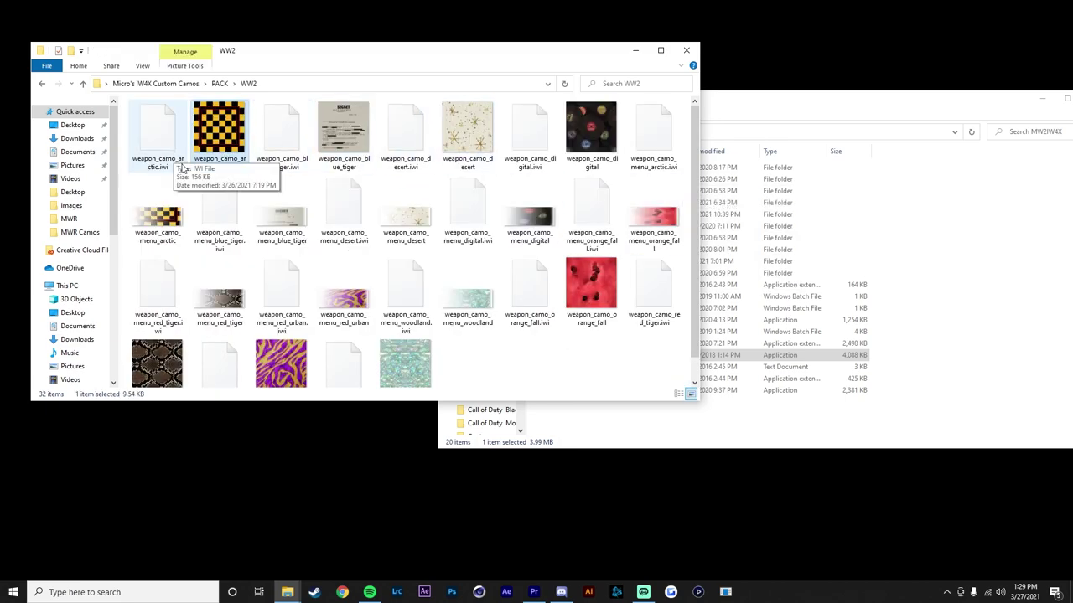
click(172, 164)
ctrl+click(214, 151)
ctrl+click(157, 219)
ctrl+click(654, 138)
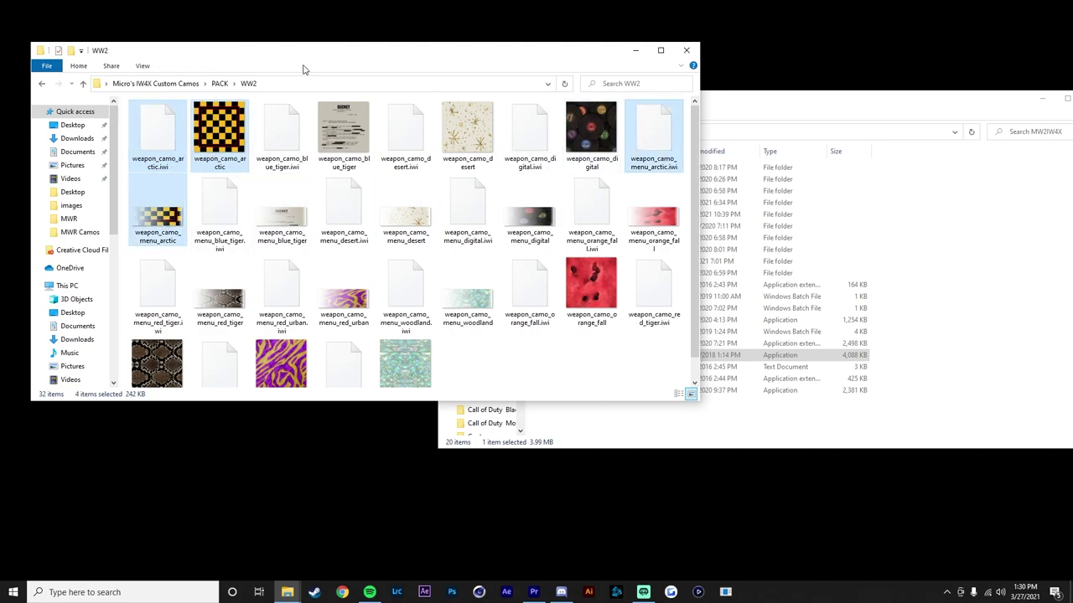
Open the MIX MATCH folder and rename the menu arctic PNG file as weapon_camo_menu_desert
click(220, 83)
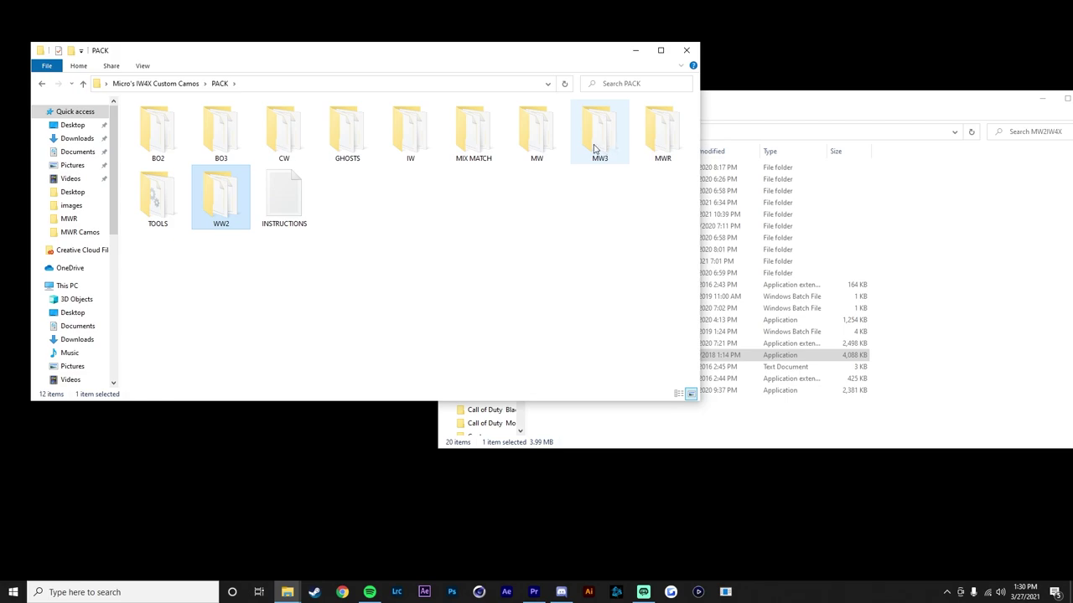
double_click(473, 132)
drag(459, 228, 129, 100)
click(345, 186)
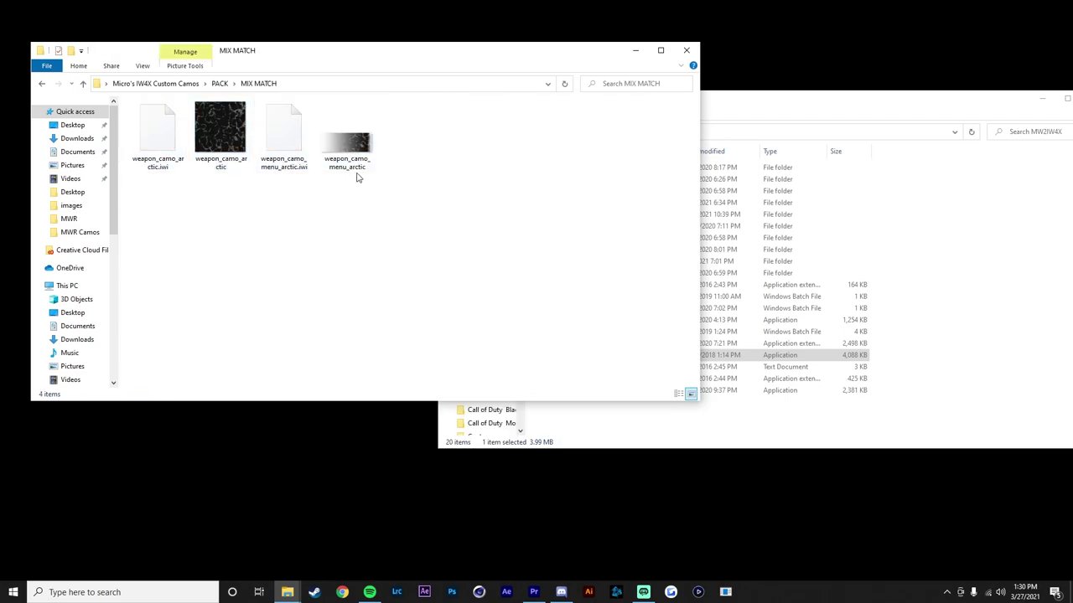
right_click(366, 151)
click(394, 502)
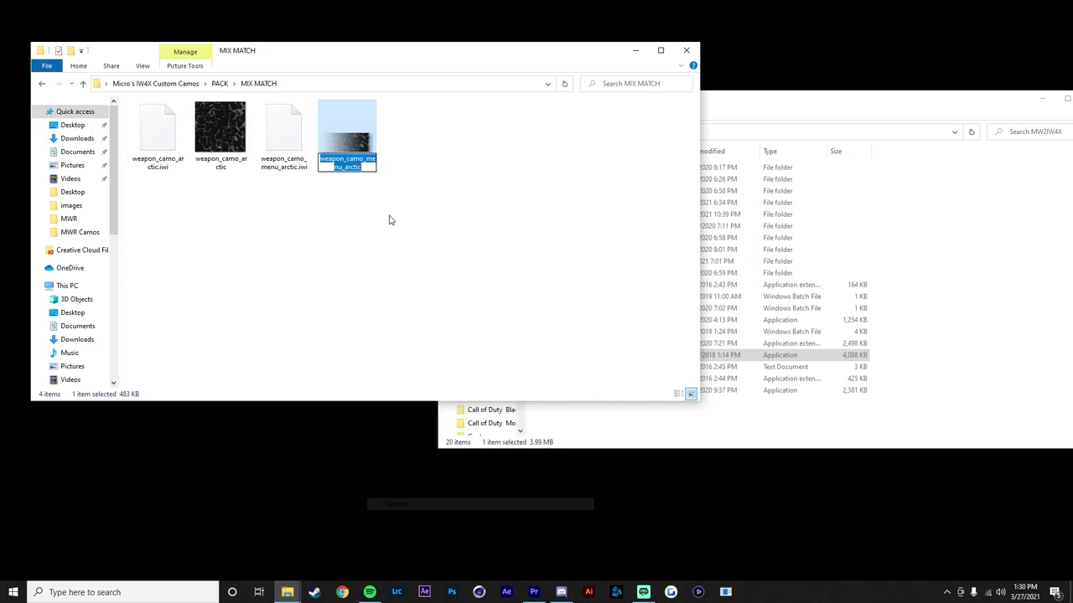
key(End)
key(BackSpace)
key(BackSpace)
key(BackSpace)
key(BackSpace)
key(BackSpace)
key(BackSpace)
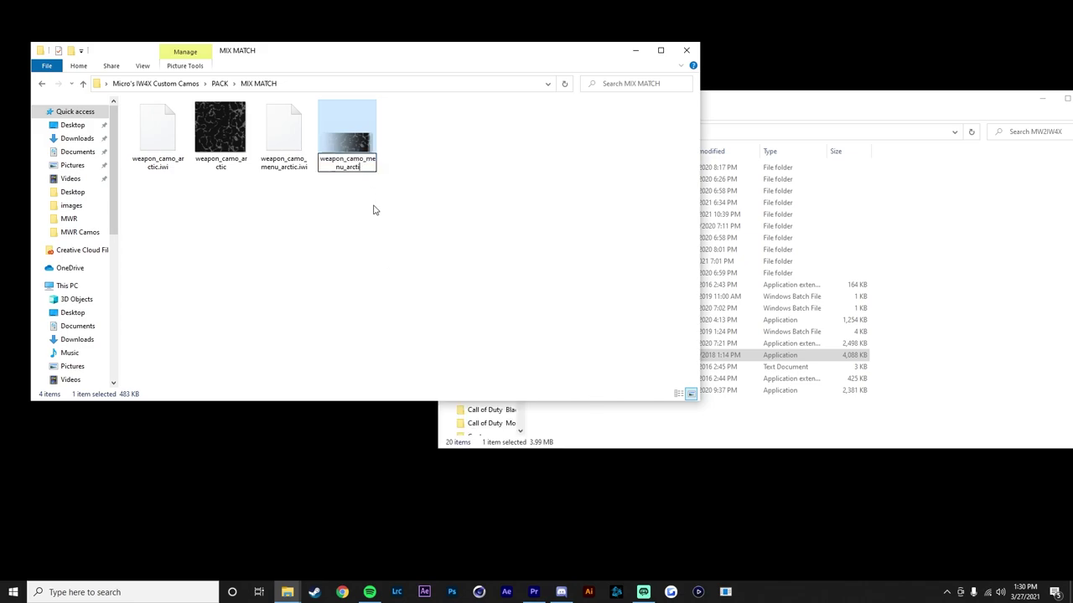
text(desert)
key(Return)
Rename the menu arctic IWI file as weapon_camo_menu_desert.iwi and the other two arctic files as weapon_camo_desert
right_click(371, 208)
click(294, 172)
right_click(293, 173)
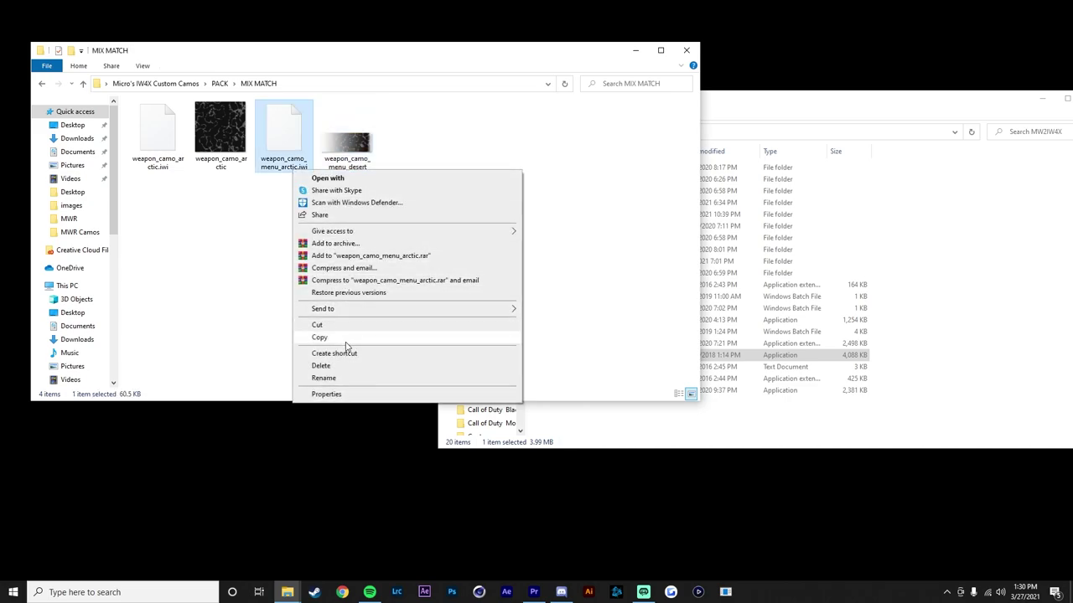
click(319, 378)
key(Right)
key(BackSpace)
key(BackSpace)
key(BackSpace)
key(BackSpace)
key(BackSpace)
key(BackSpace)
text(desert)
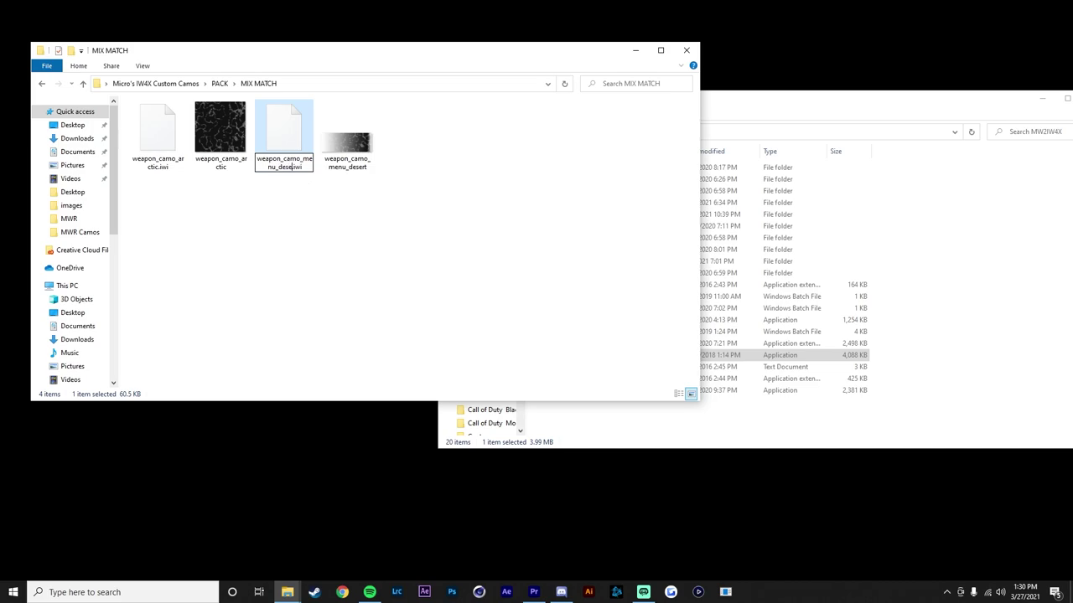
key(Return)
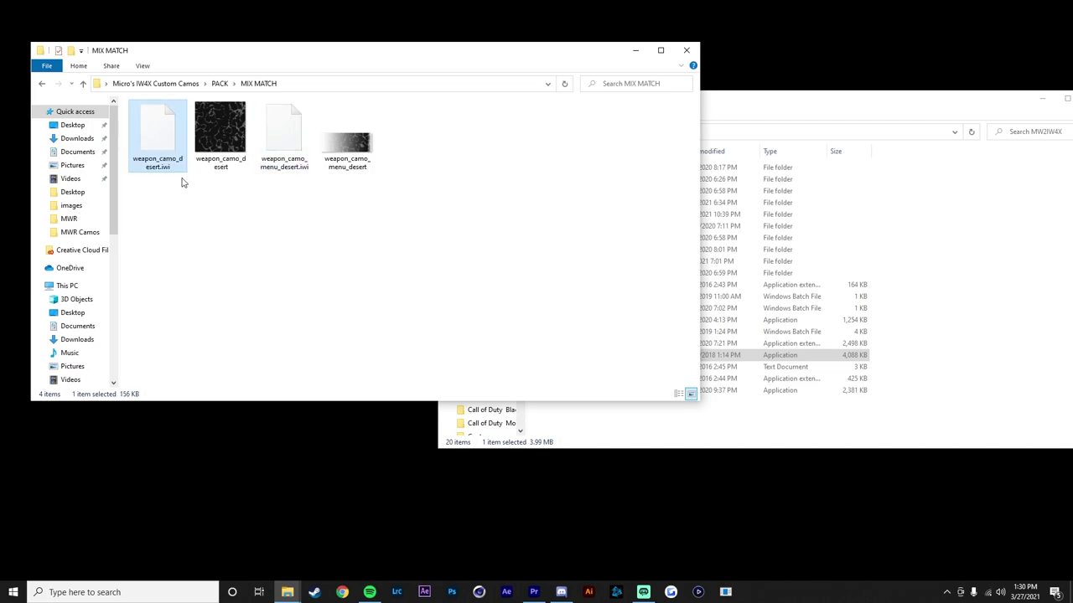
Paste the four copied WW2 arctic camo files into the MIX MATCH folder
key(ctrl+v)
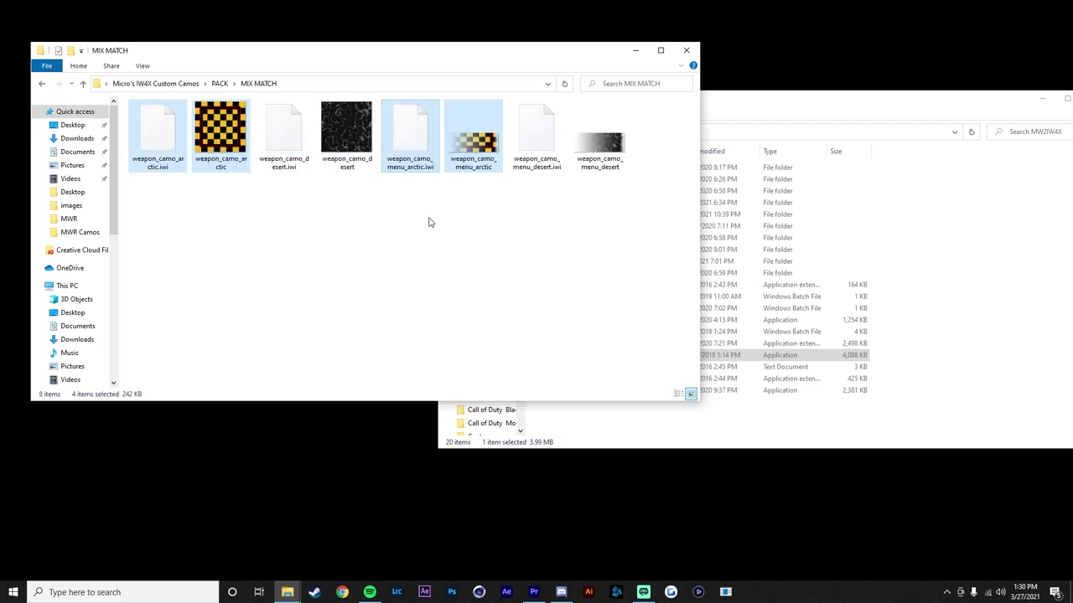
click(433, 223)
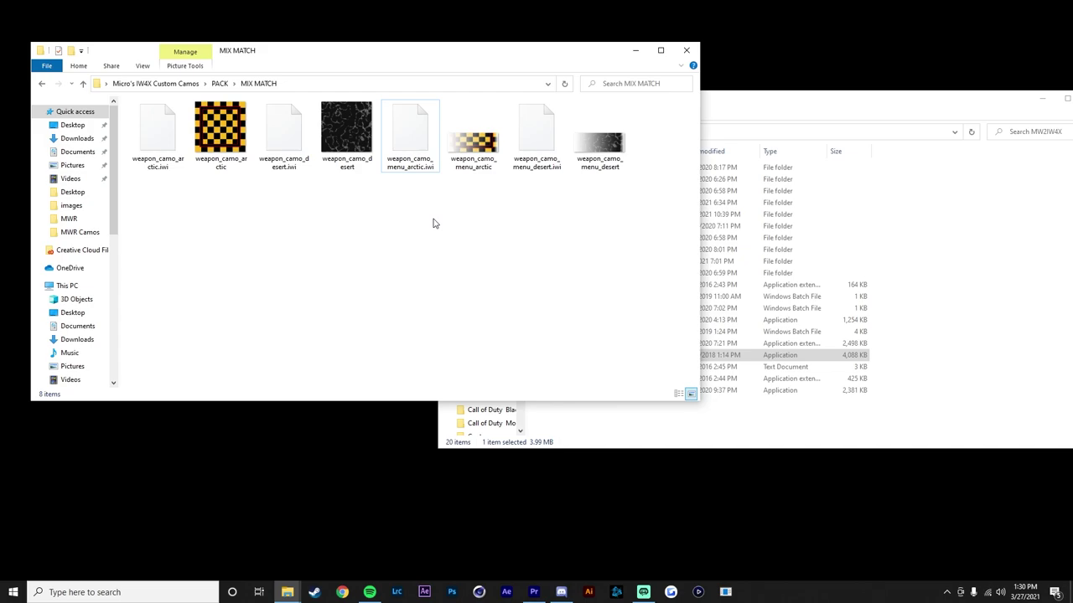
Examine the names of the arctic and blue tiger camo files in the IW folder and return to the PACK folder
click(219, 83)
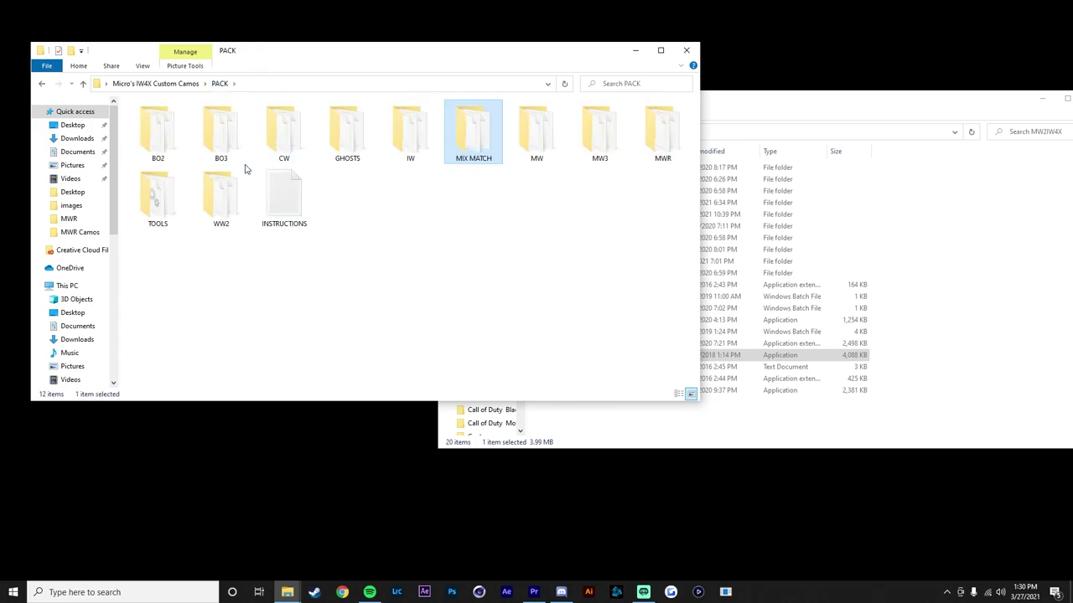
double_click(410, 132)
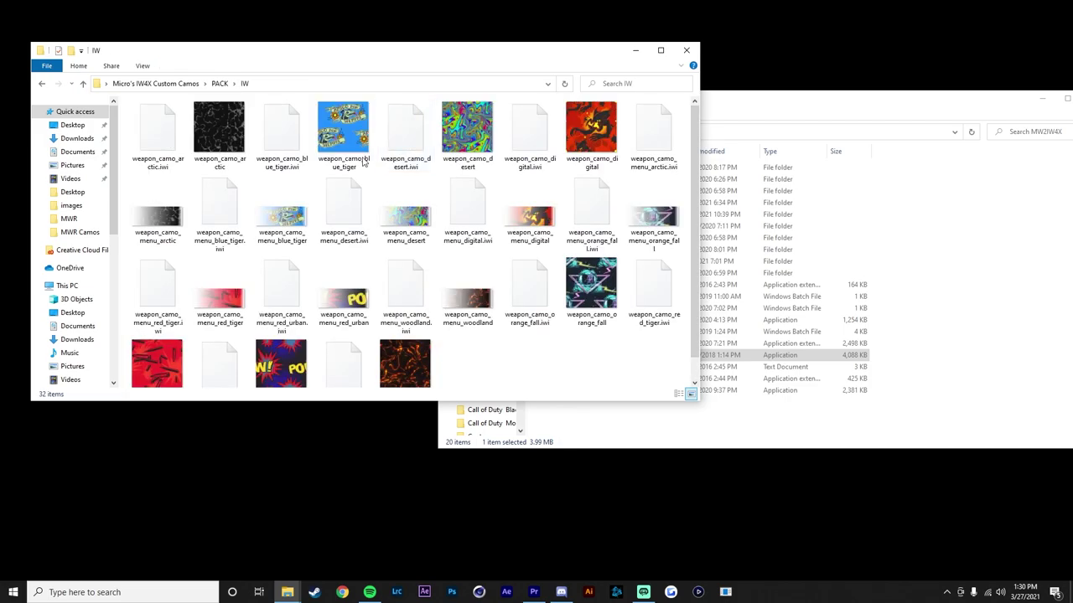
click(235, 175)
right_click(361, 162)
click(234, 173)
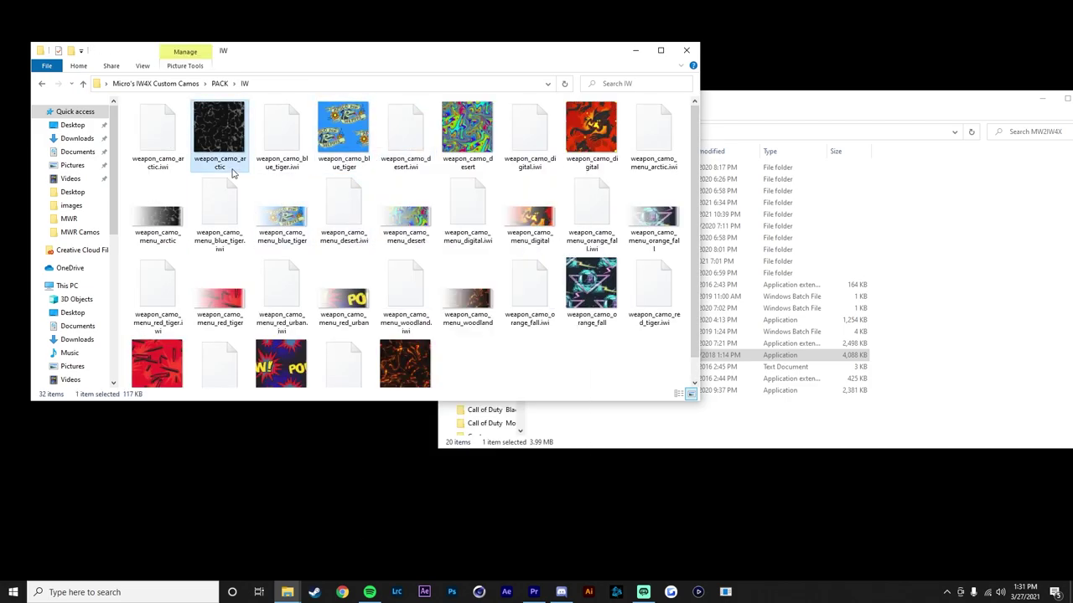
click(351, 166)
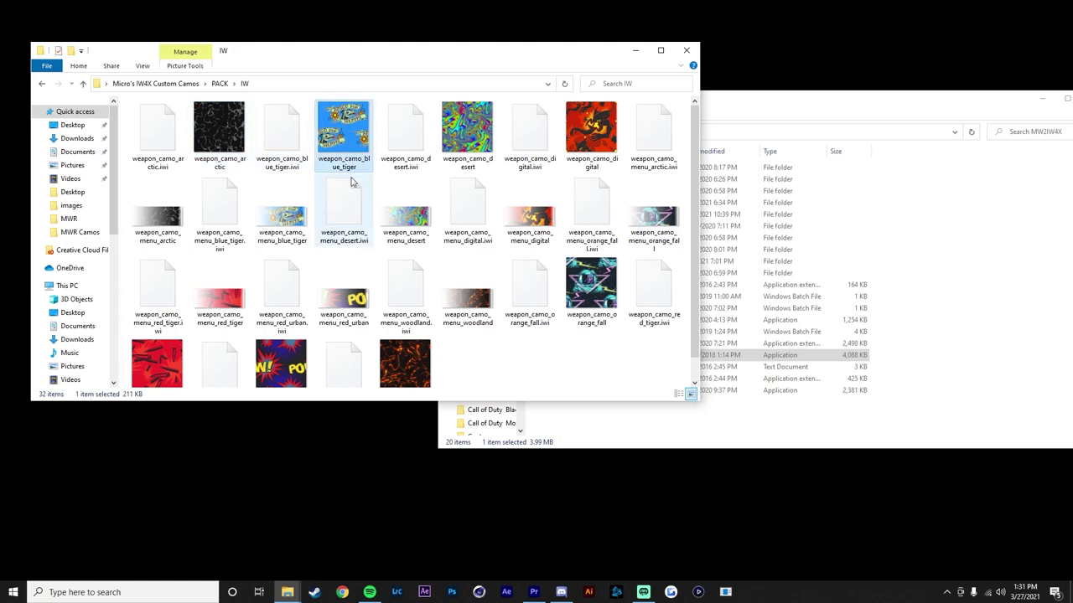
click(228, 138)
click(220, 214)
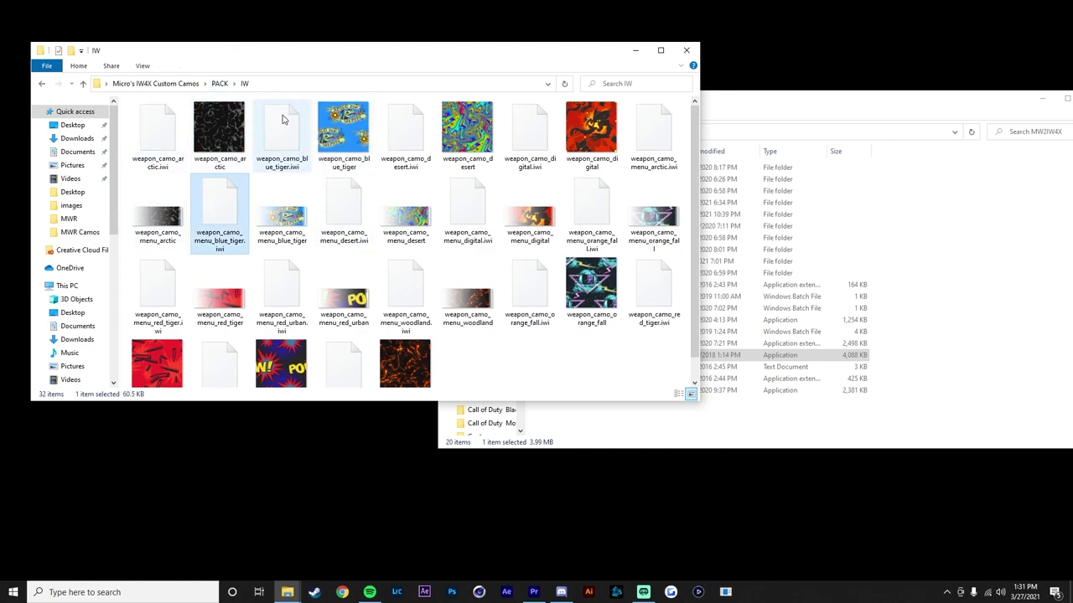
click(331, 161)
click(217, 84)
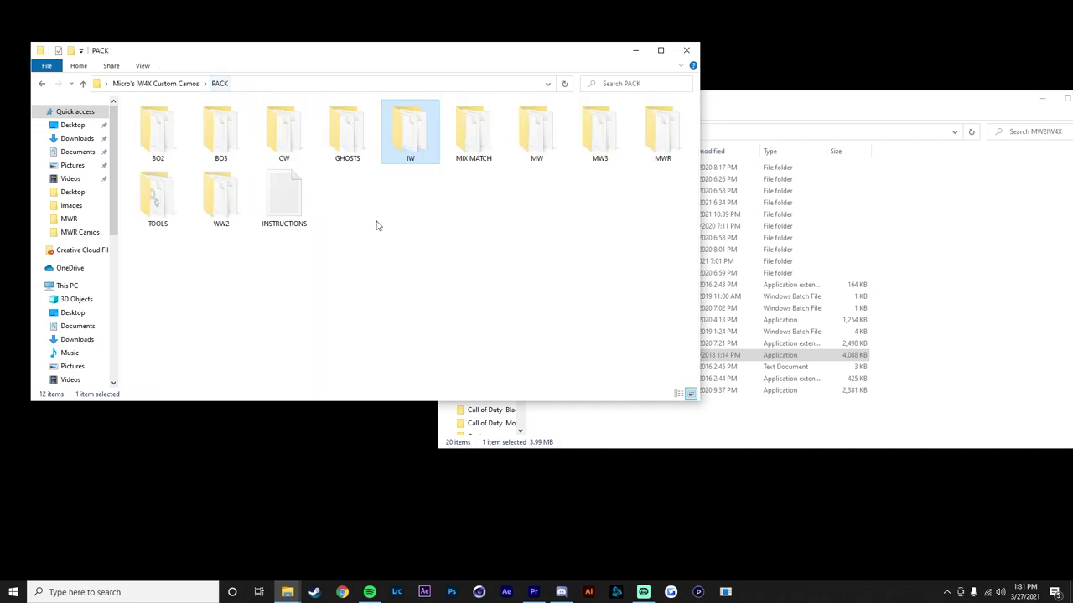